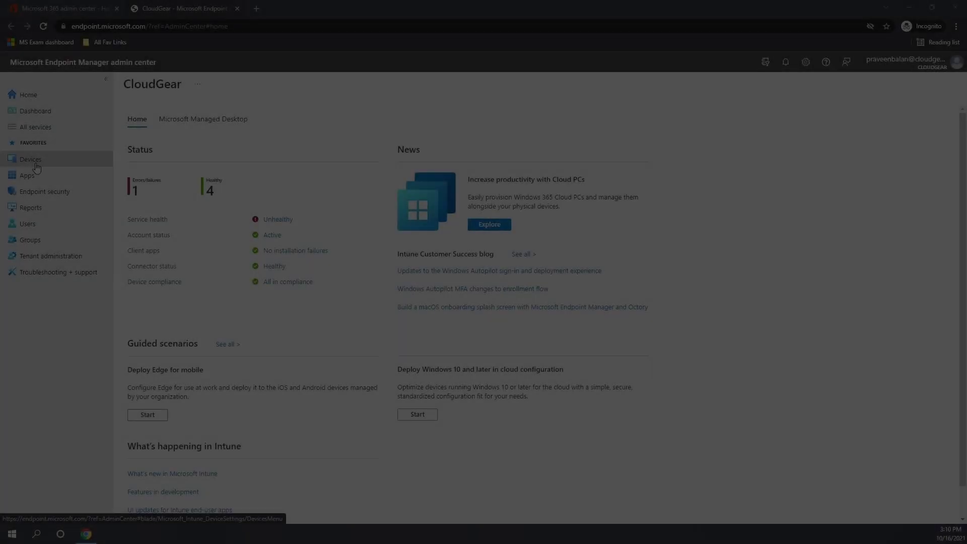
- Open the Windows device AADJOIN-01 and check its Compliant status
click(35, 164)
click(157, 216)
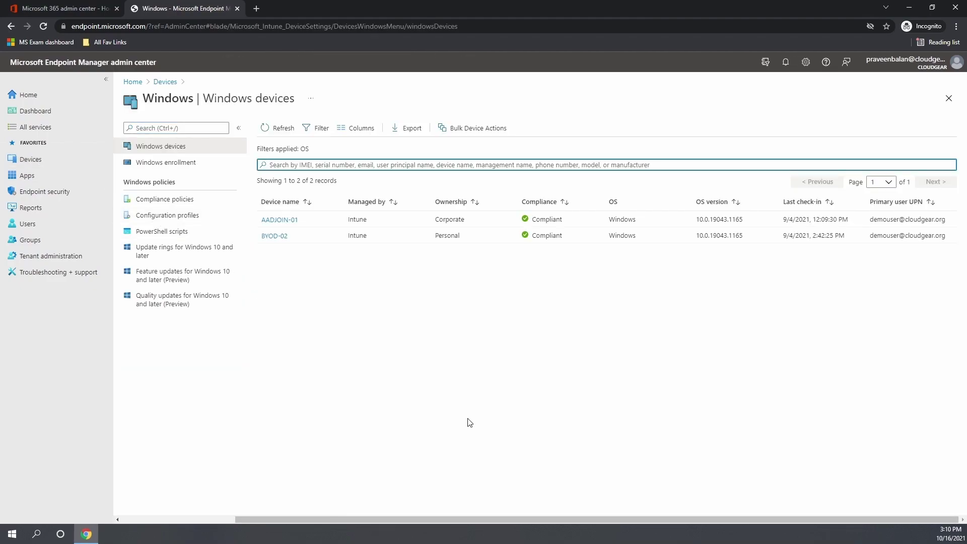
click(276, 220)
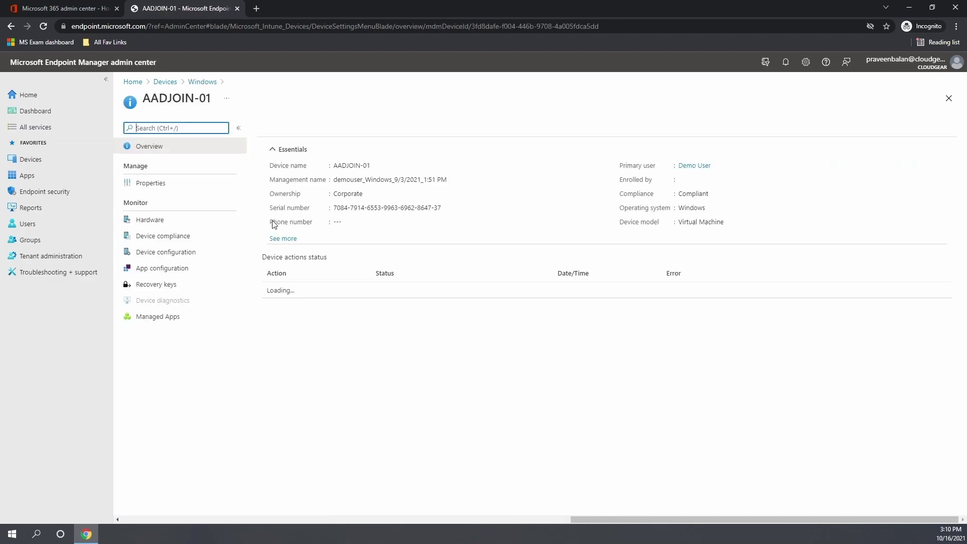
drag(713, 196, 616, 196)
- Inspect AADJOIN-01's Built-in Device Compliance Policy and its 'Has a compliance policy assigned' error
click(539, 385)
click(228, 253)
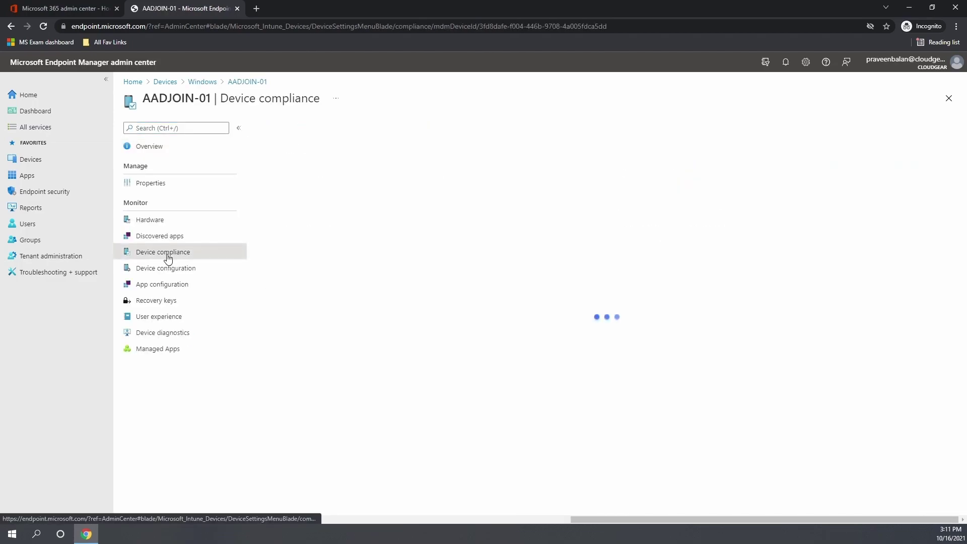
click(291, 187)
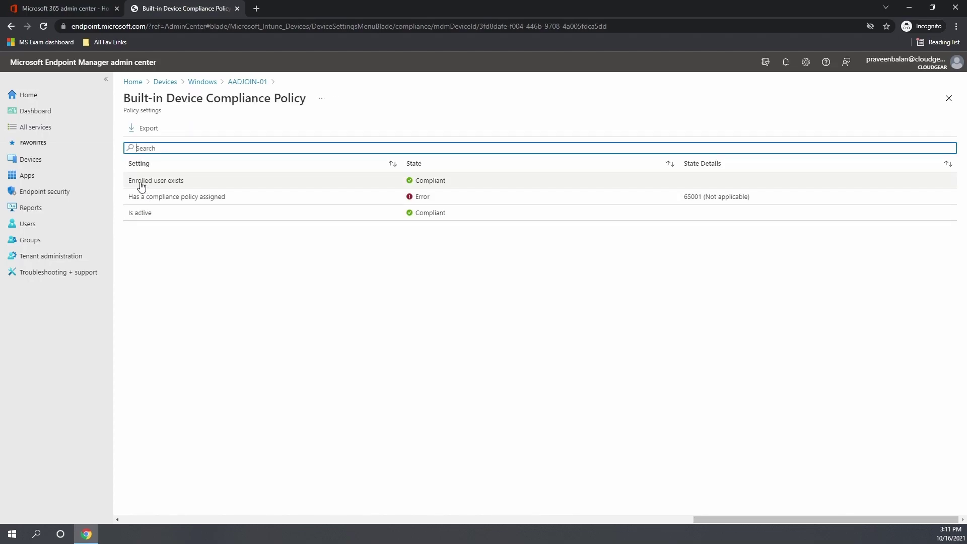
click(506, 202)
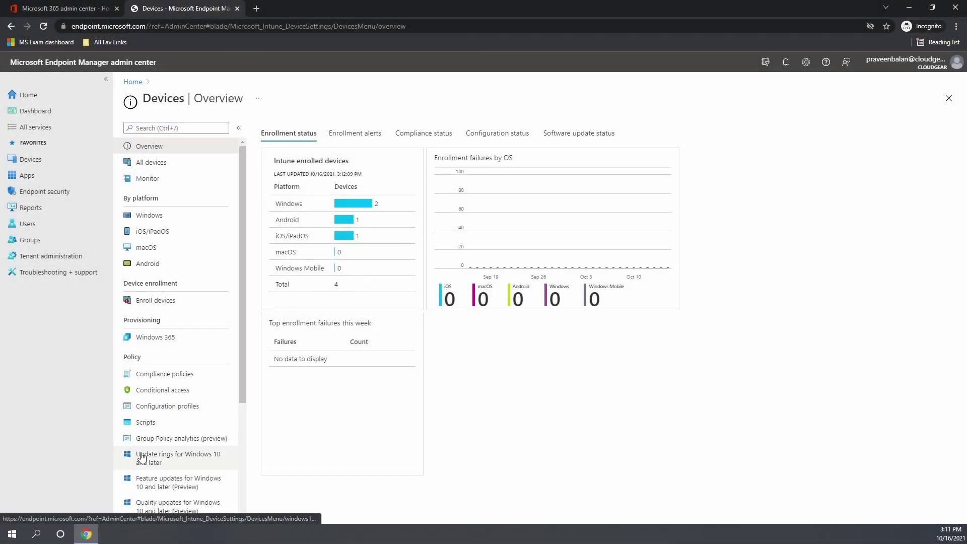
- In Compliance policy settings, switch devices without a policy to Not Compliant, then back to Compliant
click(156, 374)
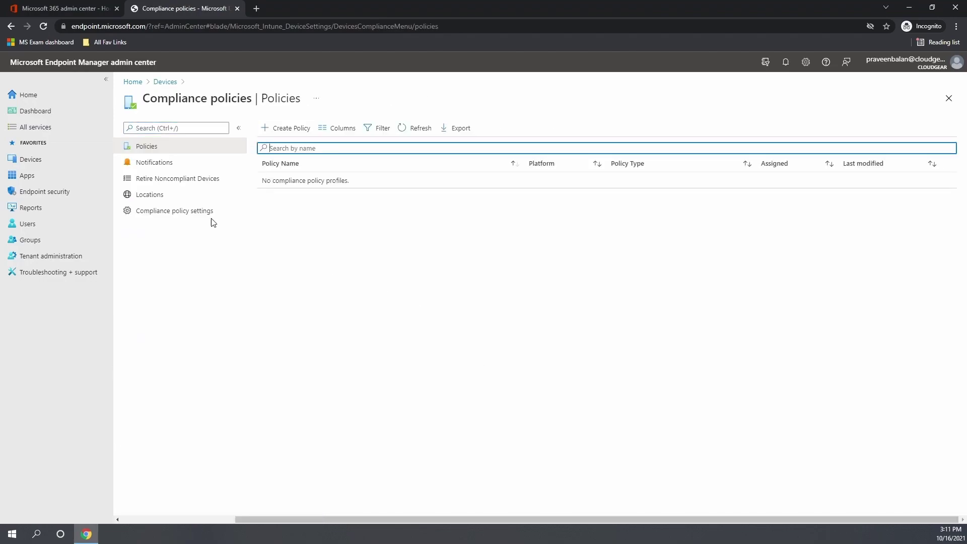
click(176, 212)
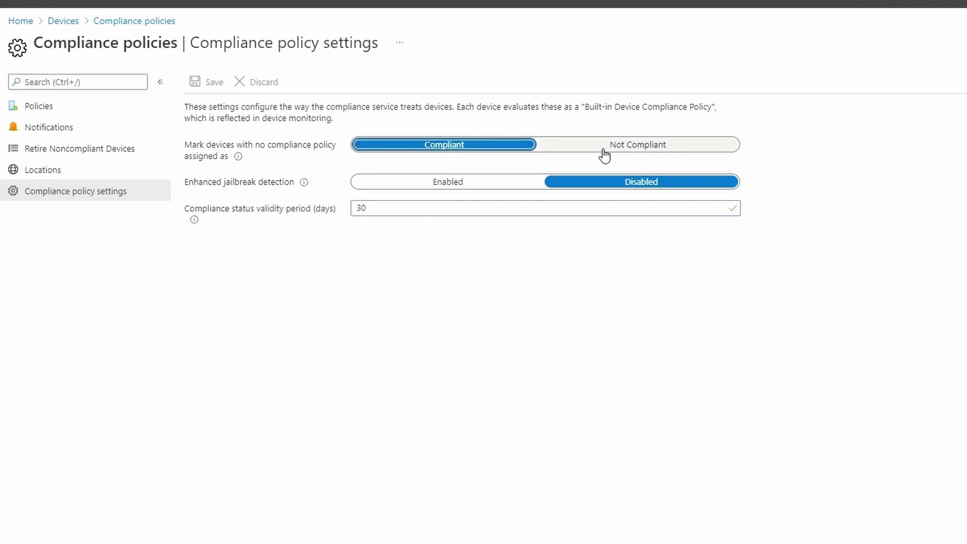
click(649, 152)
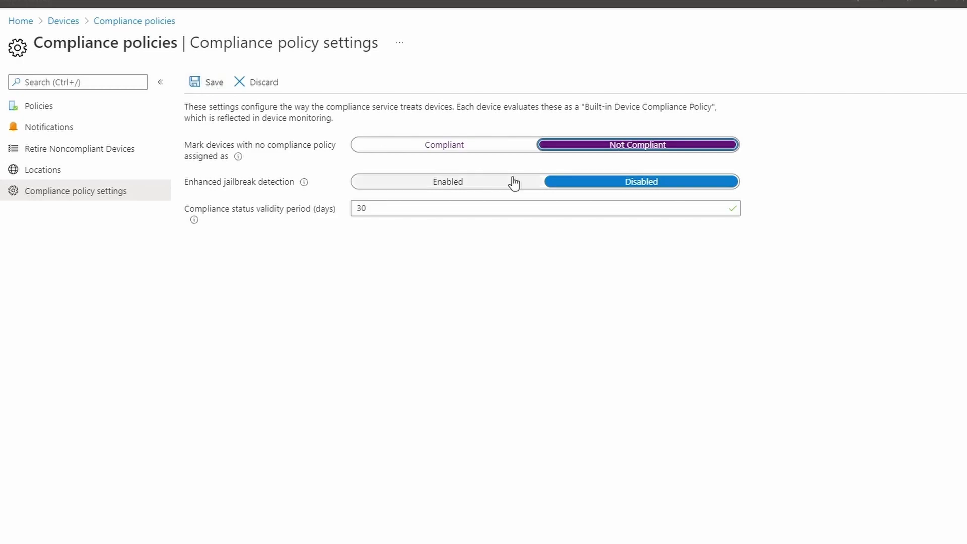
click(443, 146)
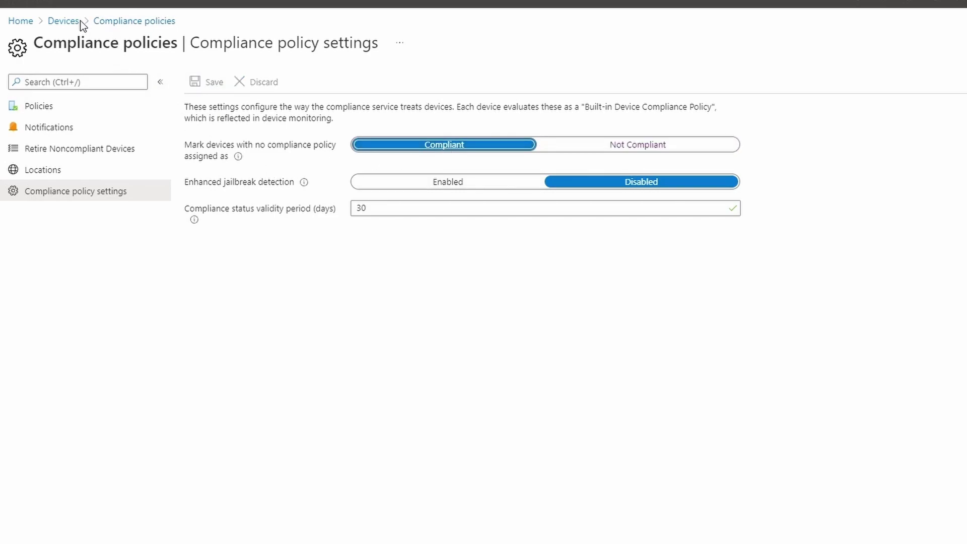
- Show the Windows compliance policies list, which is still empty
click(65, 22)
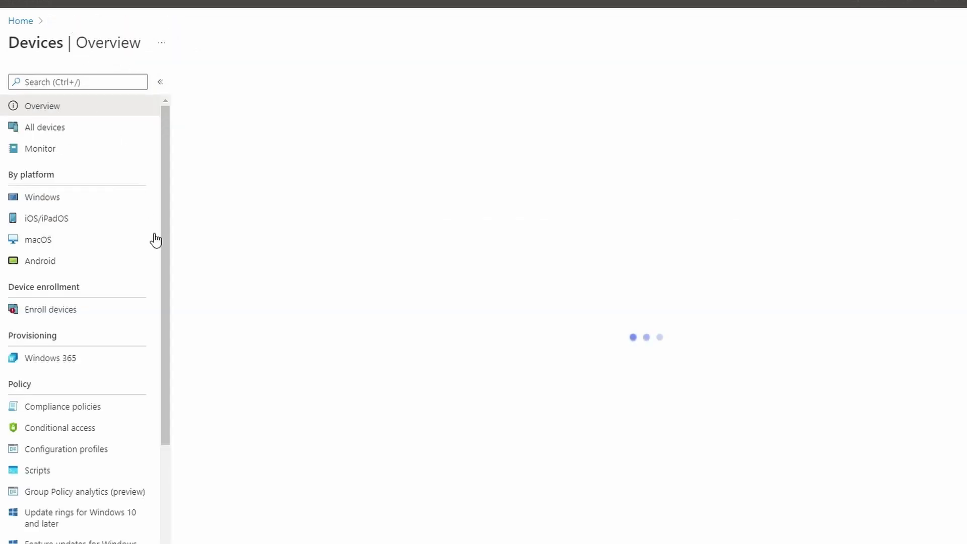
click(52, 201)
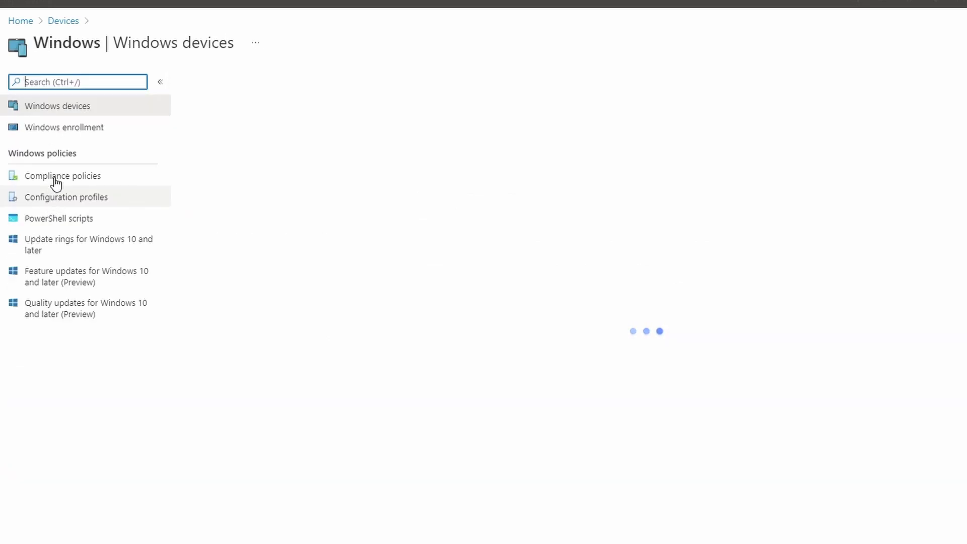
click(57, 182)
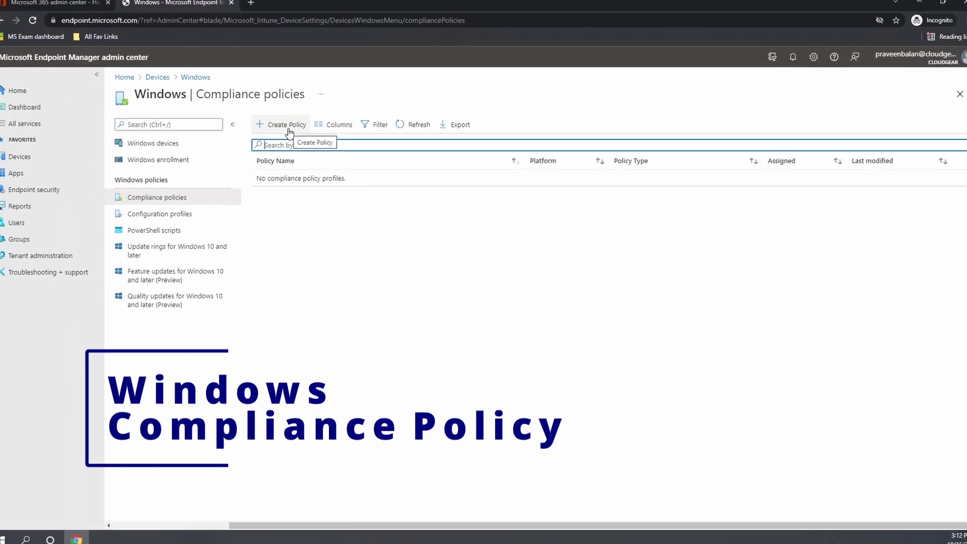
- Start a new compliance policy for the Windows 10 and later platform
click(287, 125)
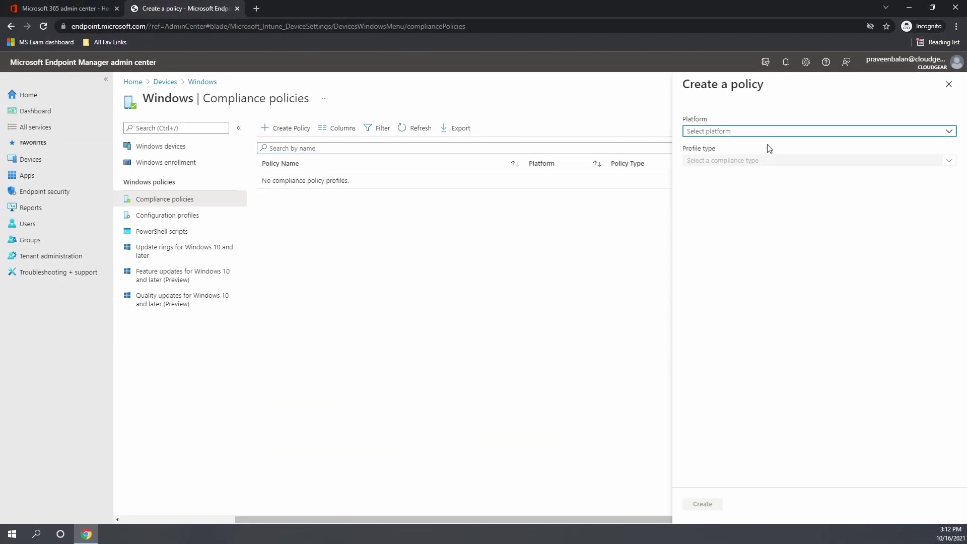
click(776, 133)
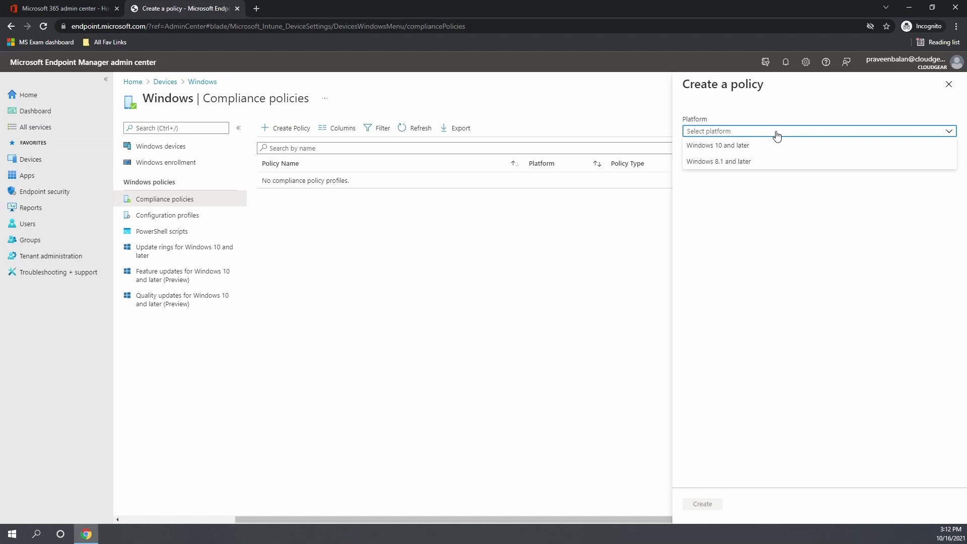
click(727, 147)
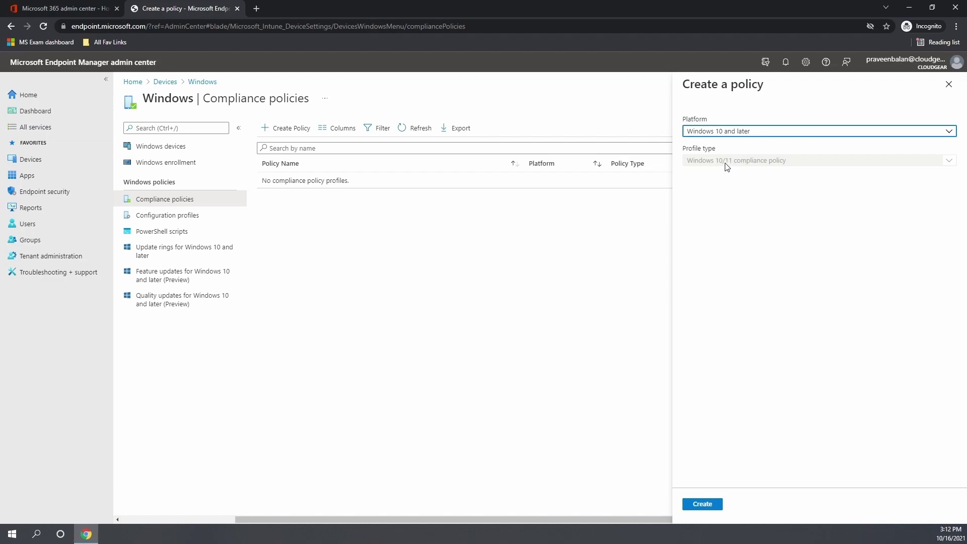
click(705, 508)
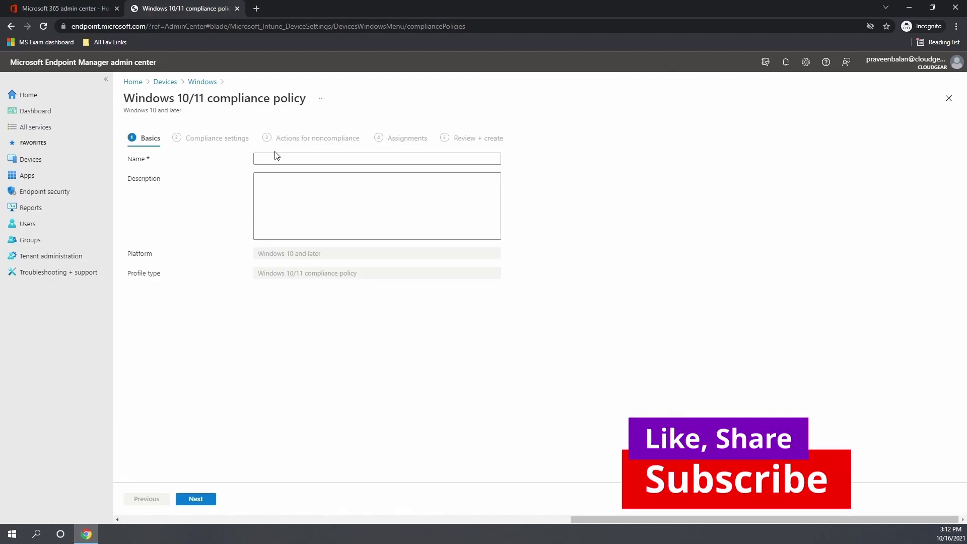
- Name the policy 'Cloud Gear Win 10/11 Compliance Policy Ver 1.0' and reuse the name as its description
click(285, 157)
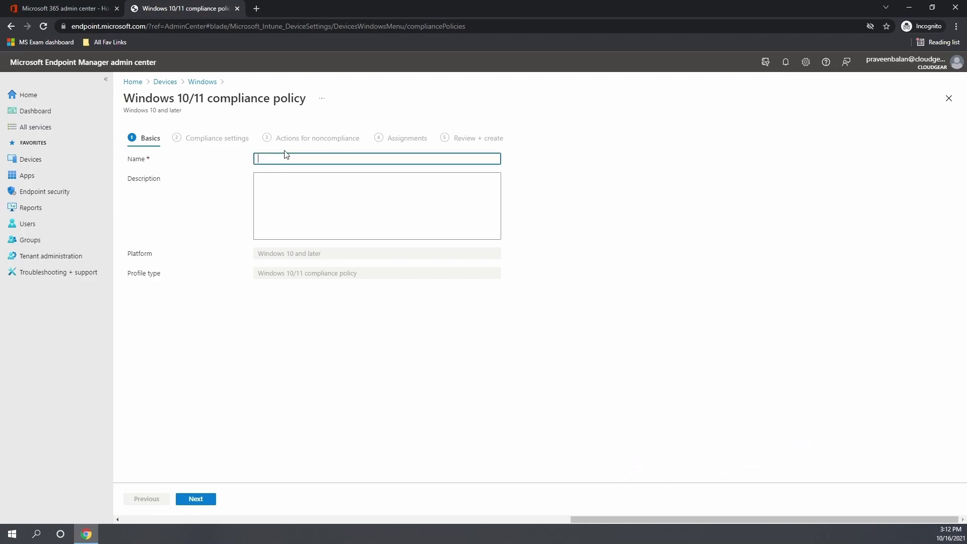
text(Cloud Gear Wind10/11 Compliance Policy Ver 1.0)
double_click(322, 158)
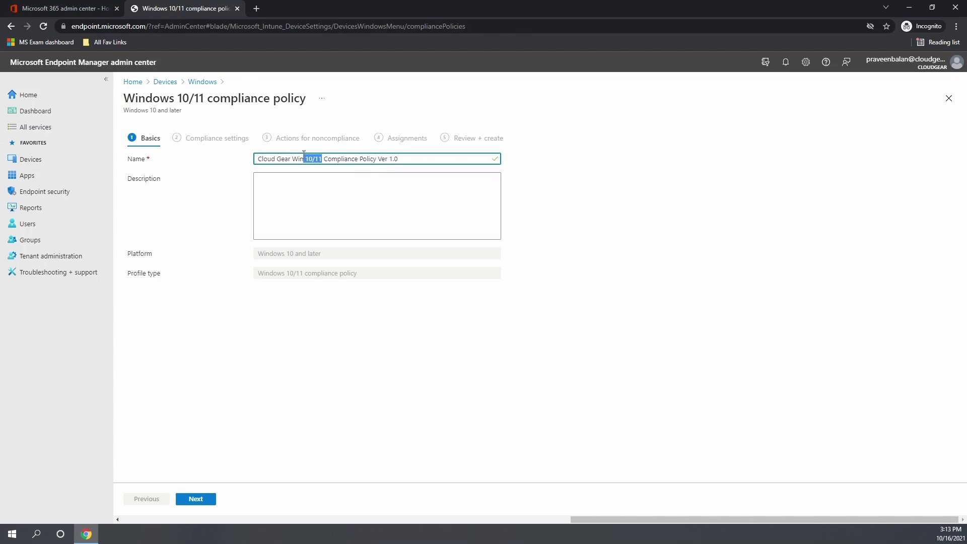
key(BackSpace)
click(367, 222)
click(395, 159)
key(ctrl+z)
key(ctrl+a)
key(ctrl+c)
key(Tab)
key(ctrl+v)
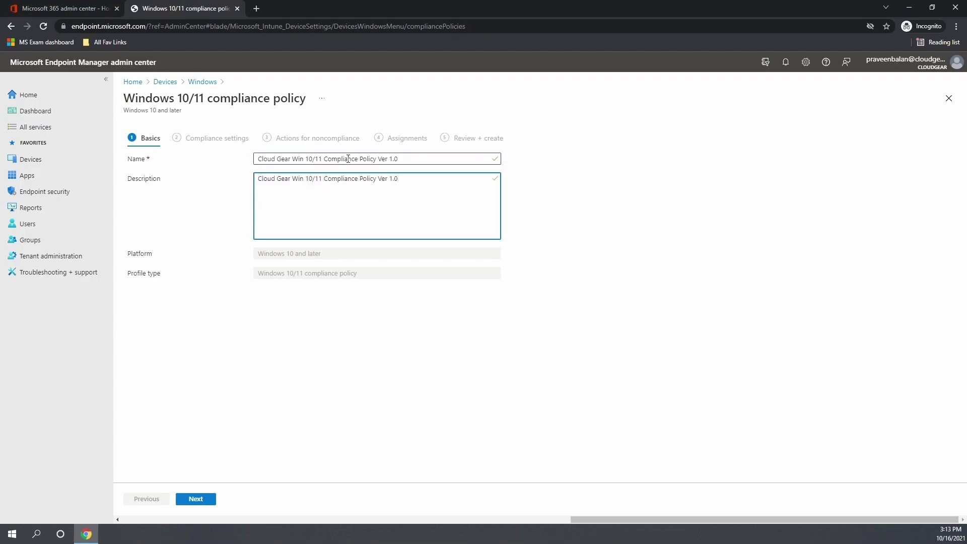
drag(322, 158, 308, 159)
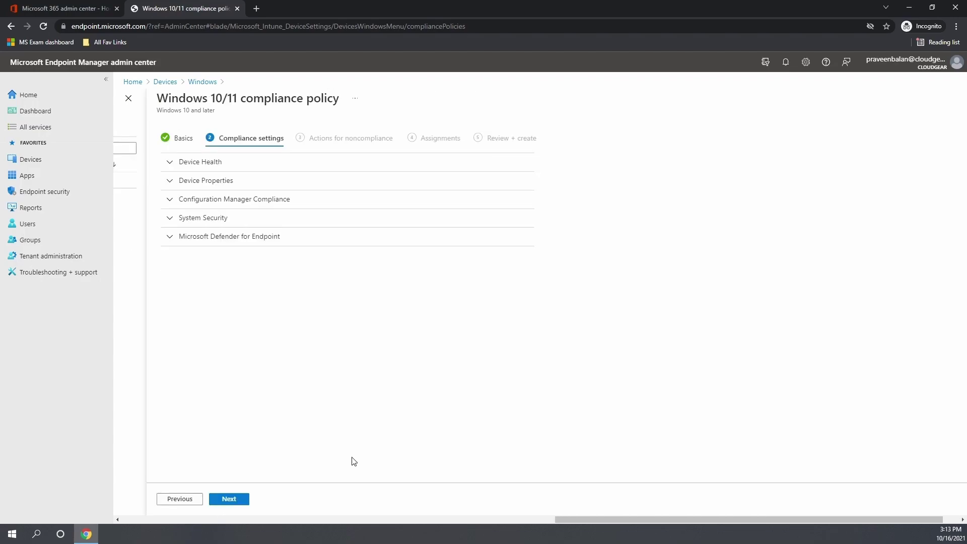
- Expand Device Health and Device Properties to show the unconfigured OS version rules
click(209, 167)
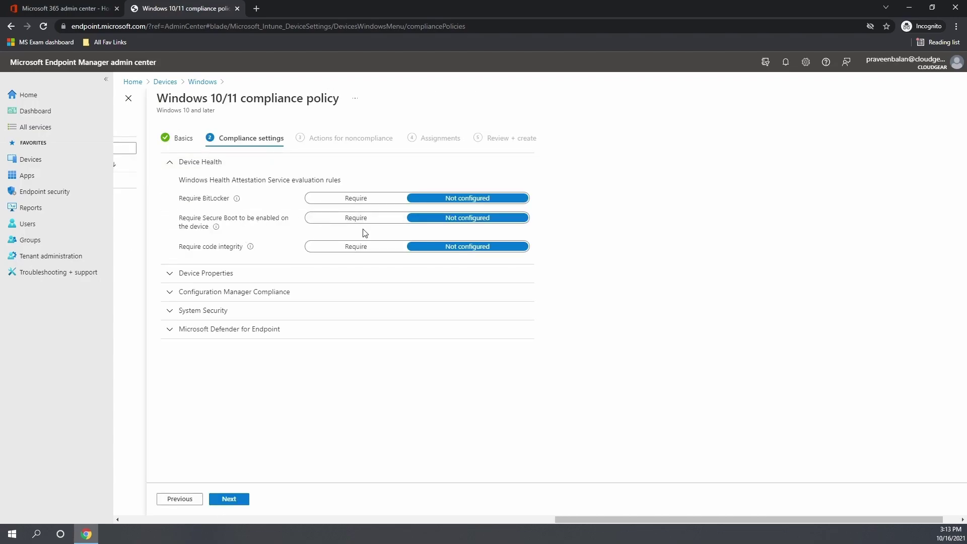
click(187, 164)
click(205, 181)
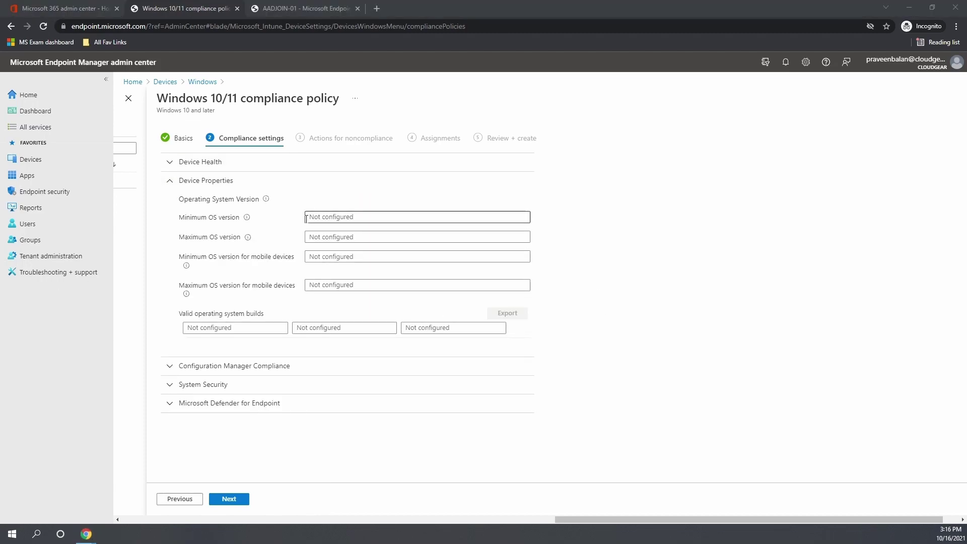
mouse_move(248, 240)
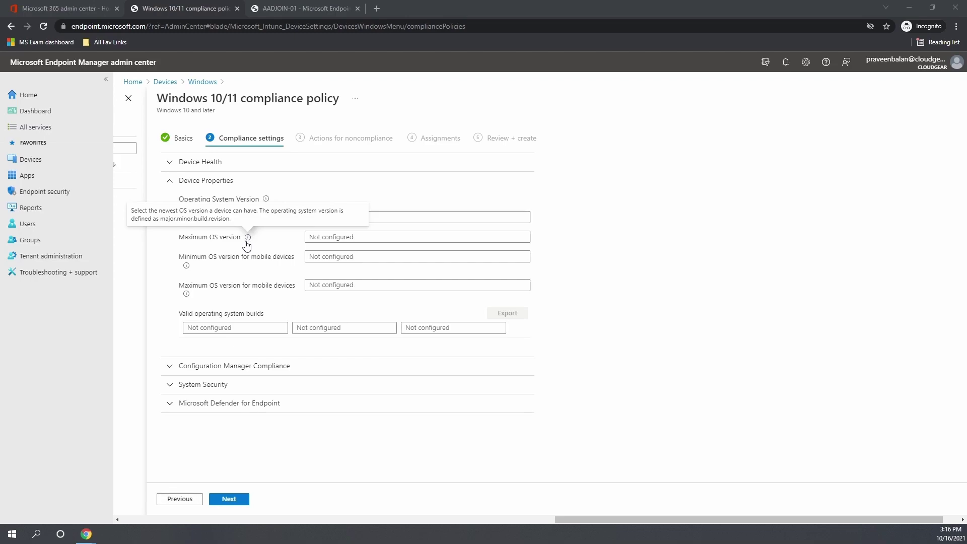
click(384, 179)
click(384, 180)
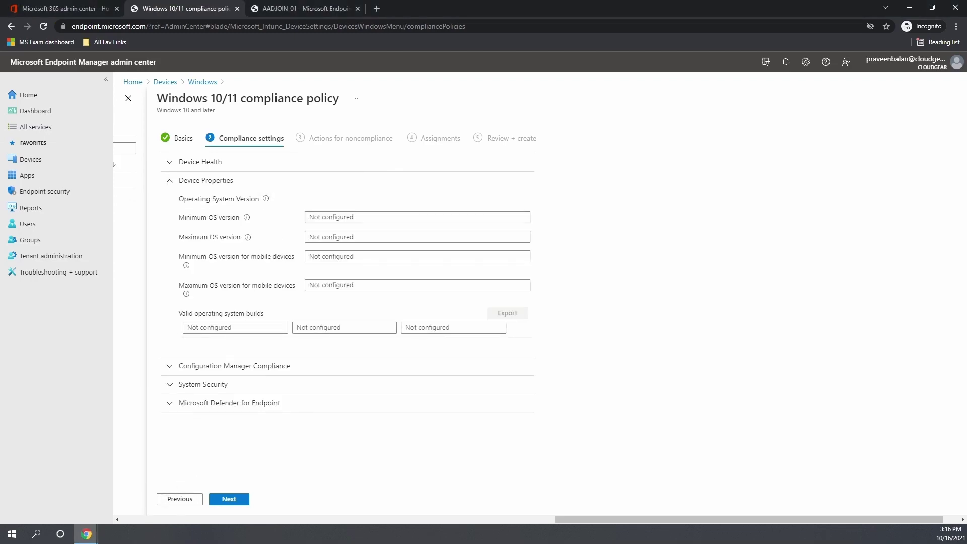
- In the Windows 10 compliance Docs article, locate the Win 10 2004 minimum build 10.0.19041.329
mouse_move(87, 534)
click(151, 484)
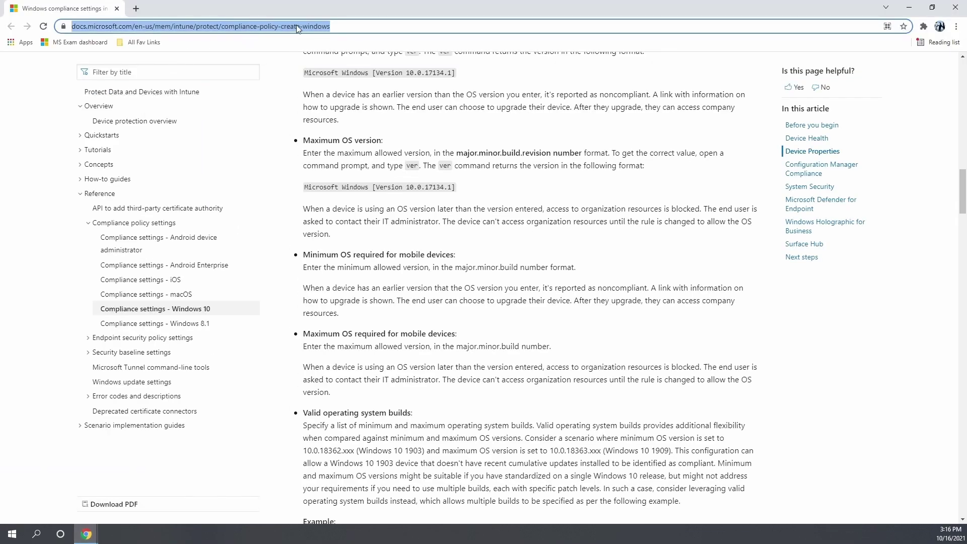
click(606, 231)
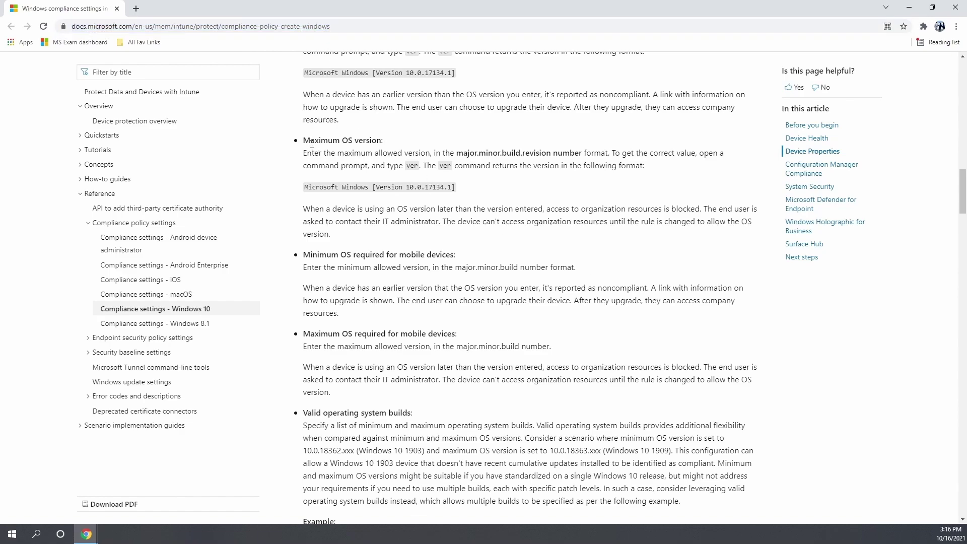
drag(312, 144, 382, 142)
scroll(479, 291, down, 7)
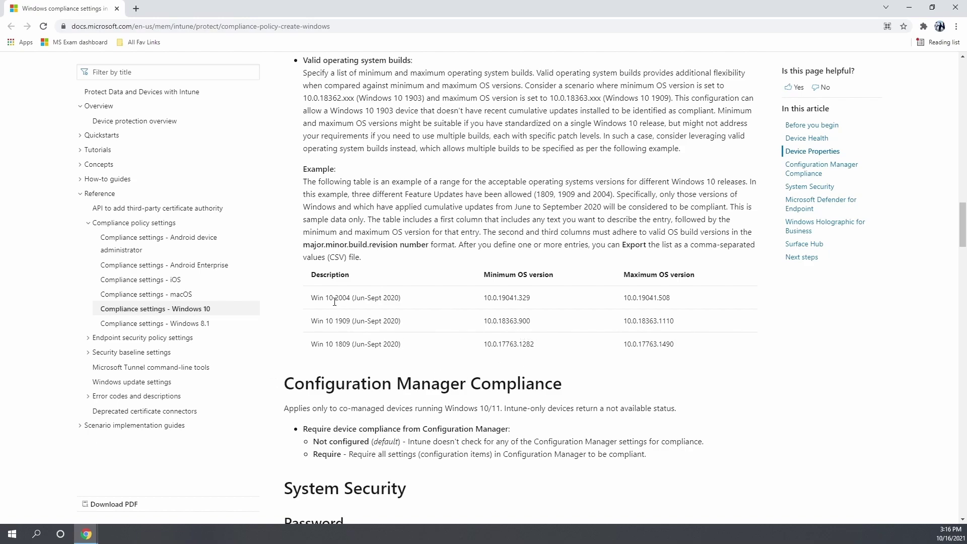
drag(483, 299, 546, 297)
drag(351, 298, 311, 298)
click(86, 534)
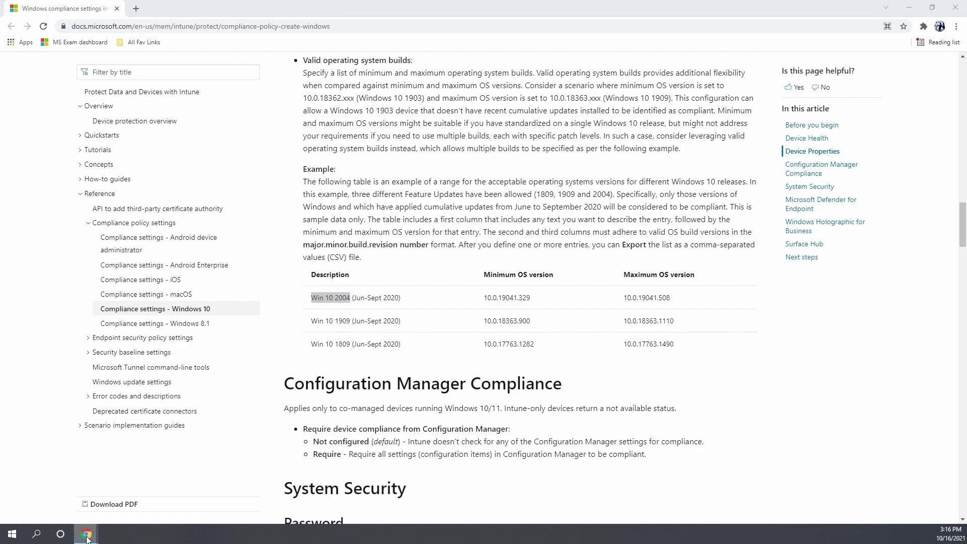
- Set the policy's Minimum OS version to 10.0.19041.329
click(74, 496)
click(309, 219)
key(ctrl+v)
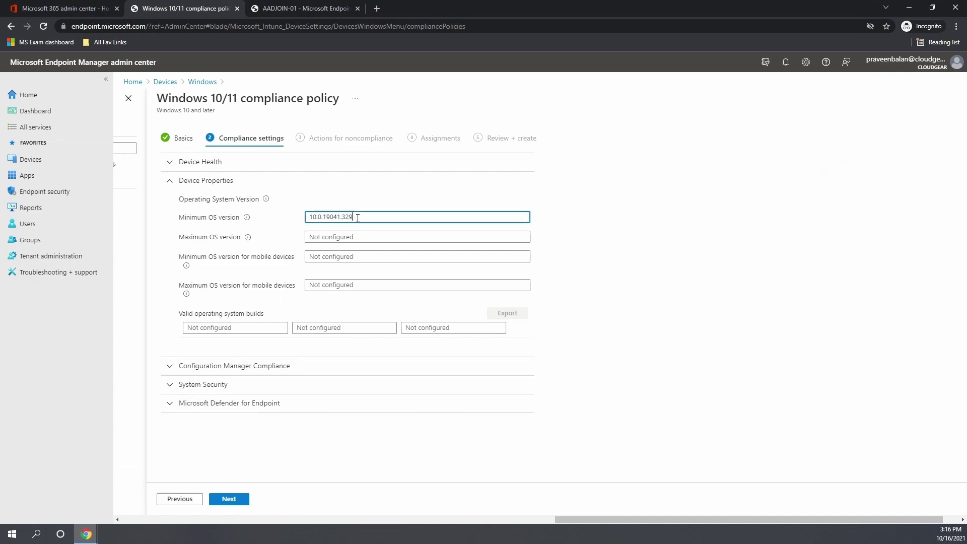
- Under System Security, set Require a password to unlock mobile devices to Require
click(248, 368)
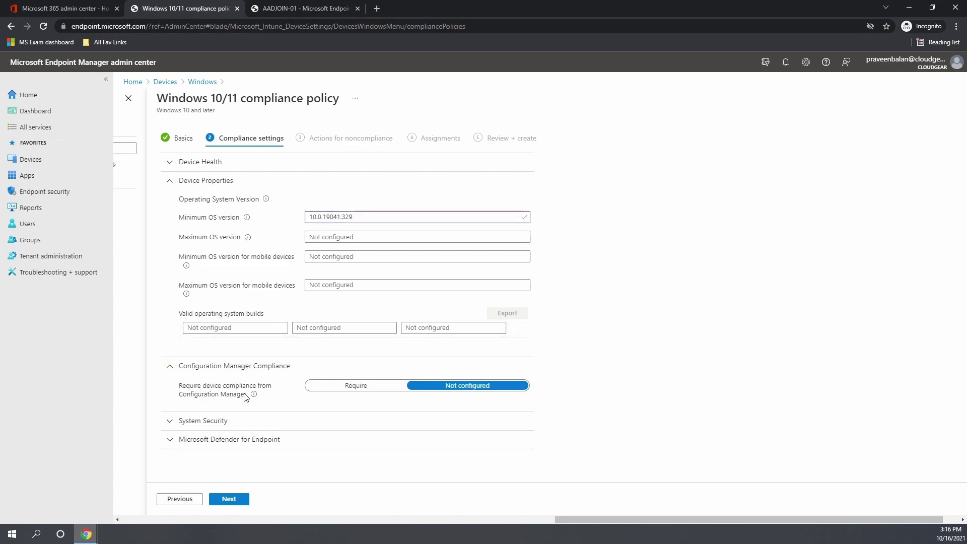
click(241, 366)
click(204, 182)
click(207, 218)
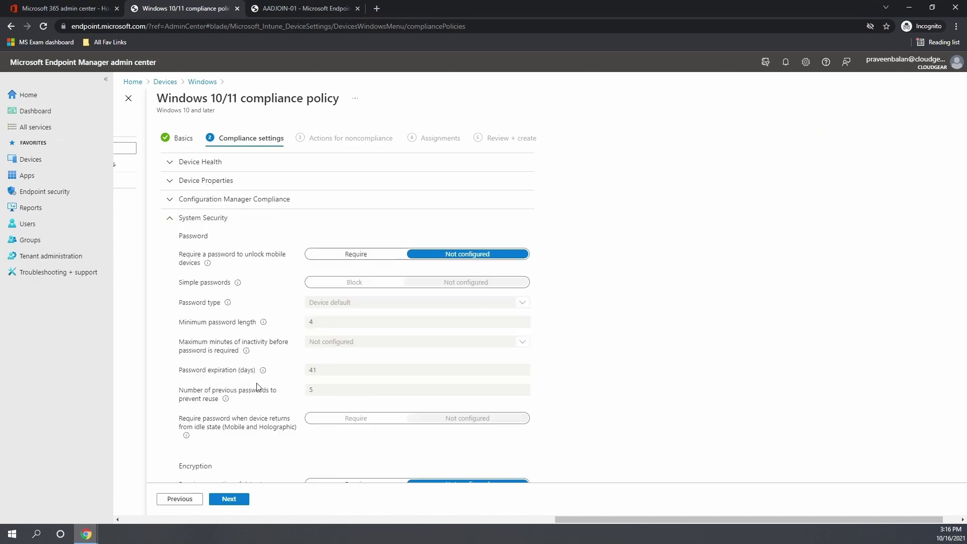
click(328, 255)
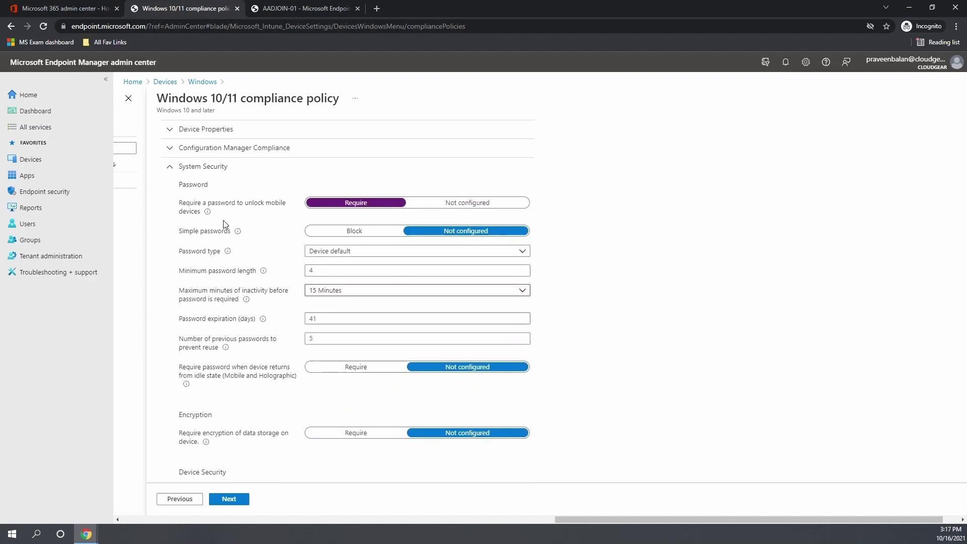
click(232, 499)
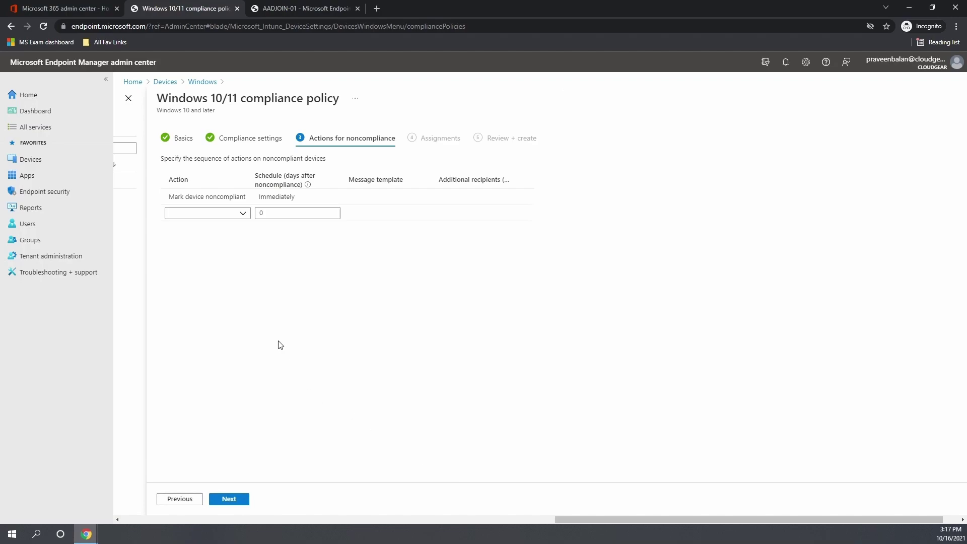
- Try a Send email to end user action, keeping only Mark device noncompliant Immediately
click(244, 214)
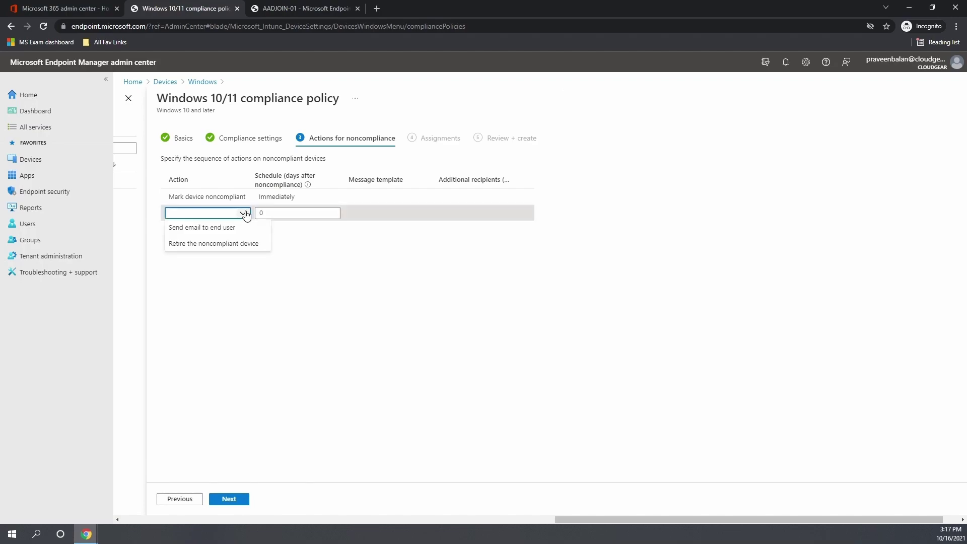
click(663, 310)
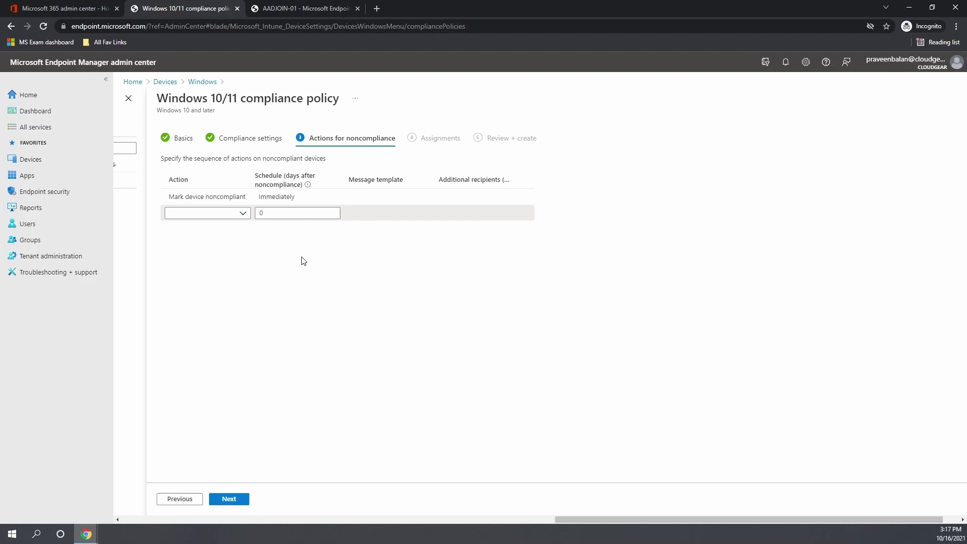
click(242, 213)
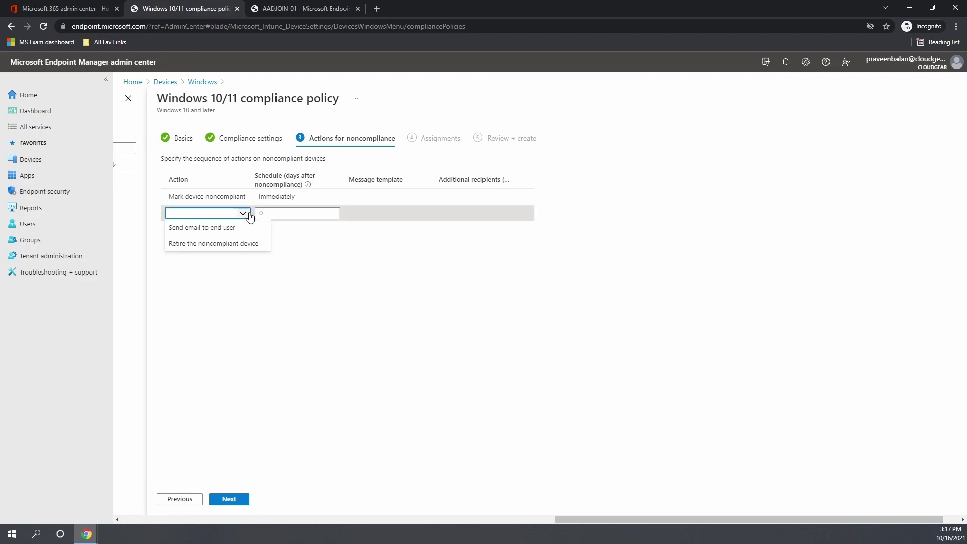
click(227, 229)
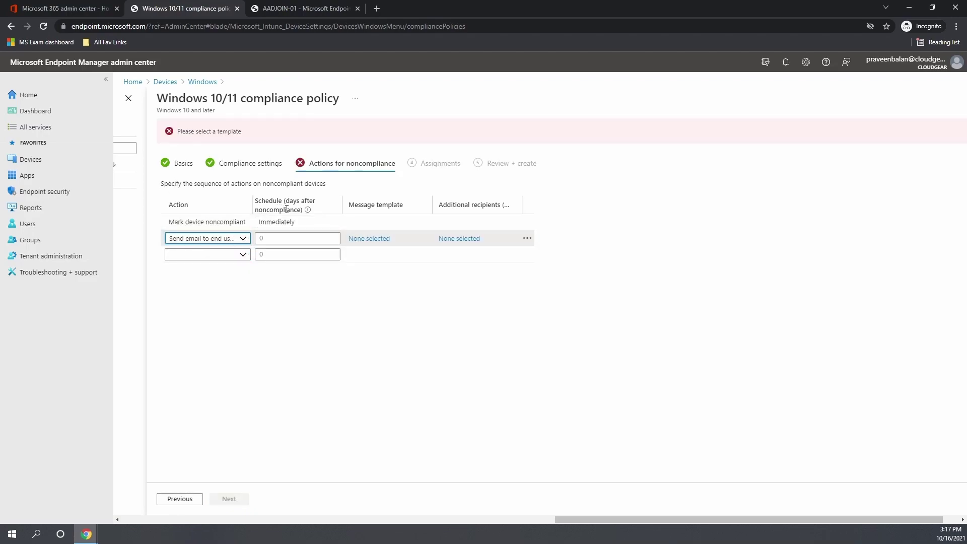
click(316, 238)
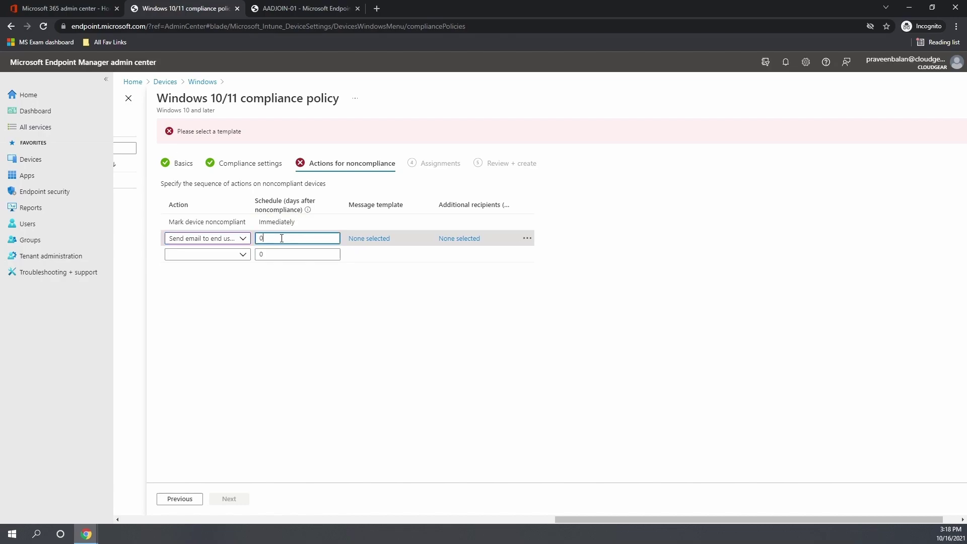
click(243, 239)
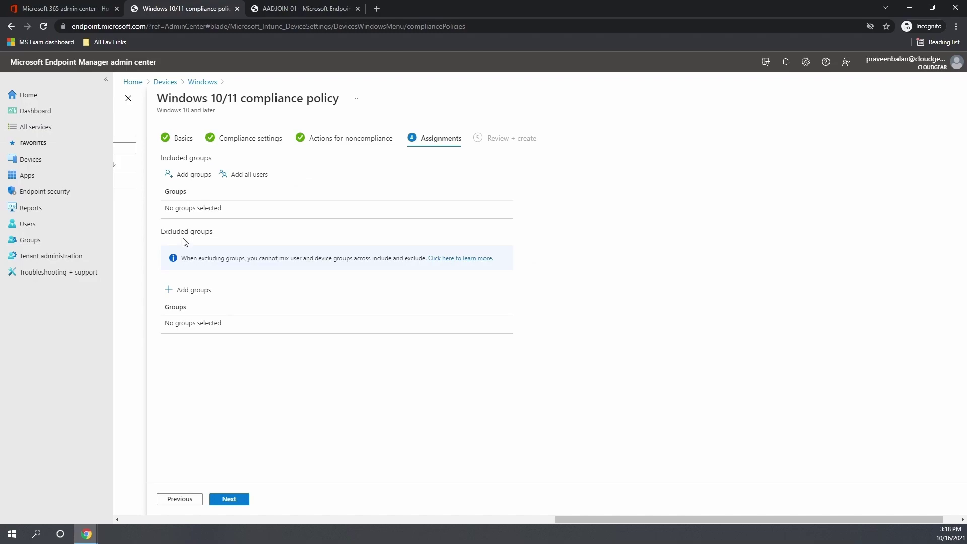
- Assign the policy to the Intune MEM BYOD Users group
click(169, 176)
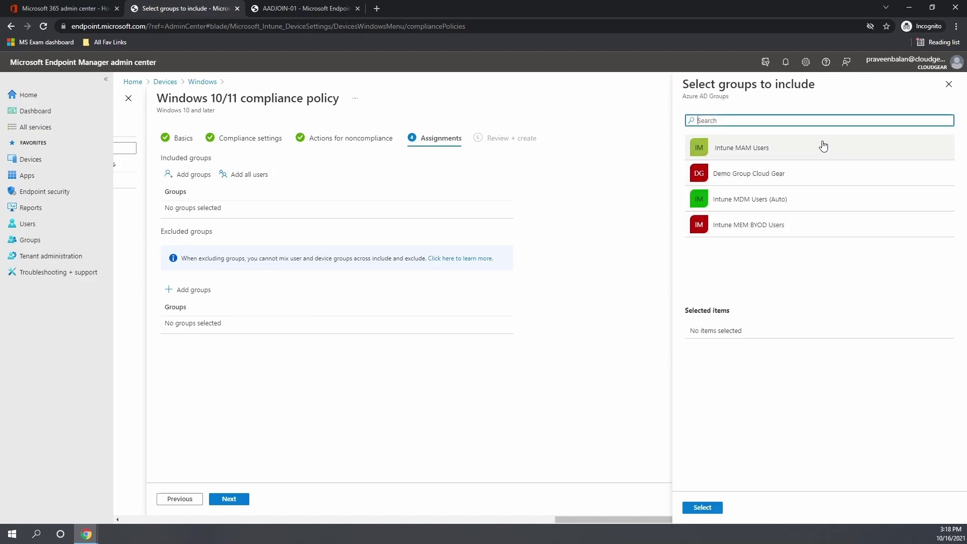
click(765, 226)
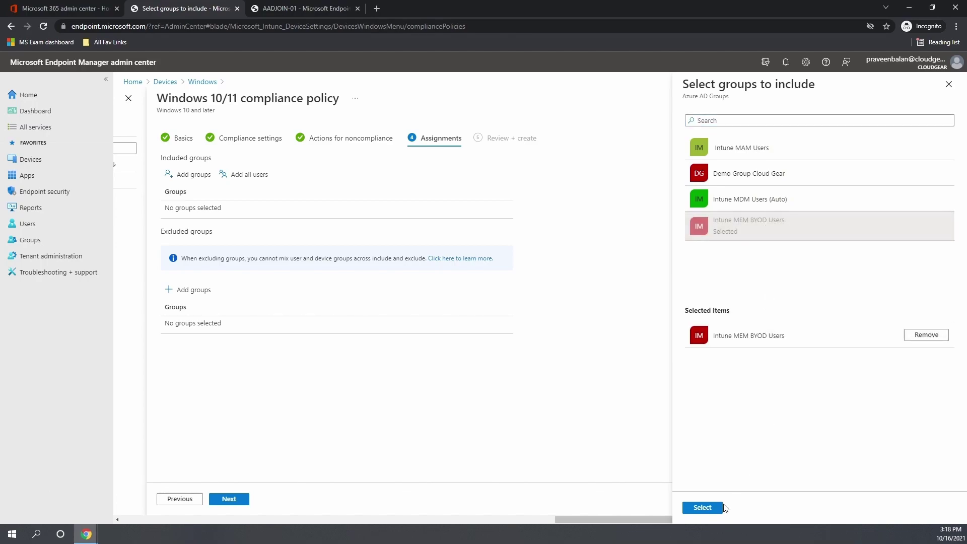
click(703, 507)
middle_click(342, 215)
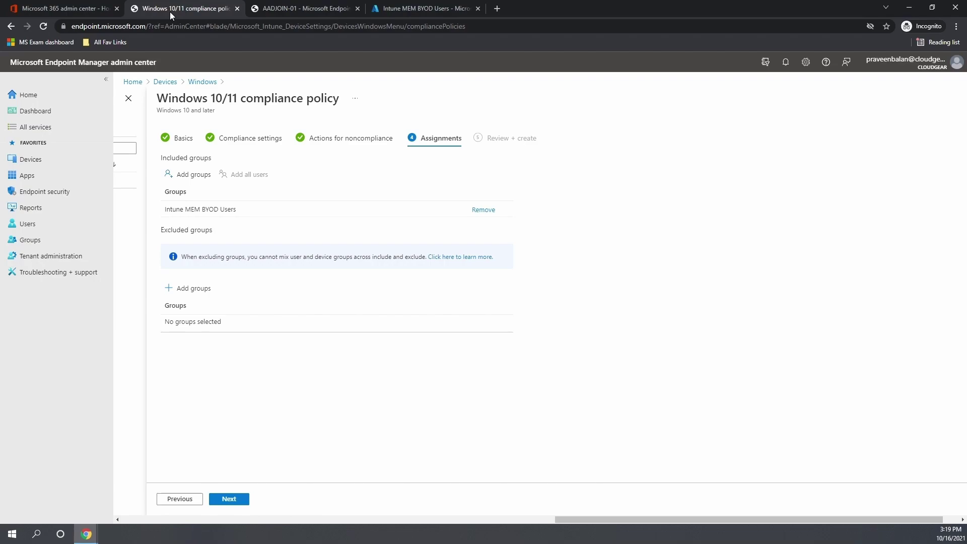
- Review and create Windows Compliance Policy Ver 1.0
click(226, 500)
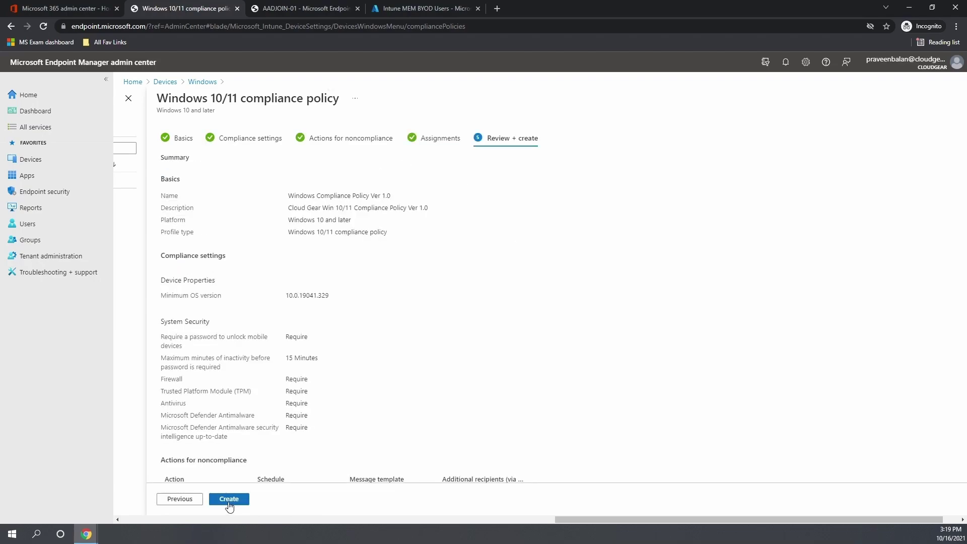
scroll(357, 410, down, 3)
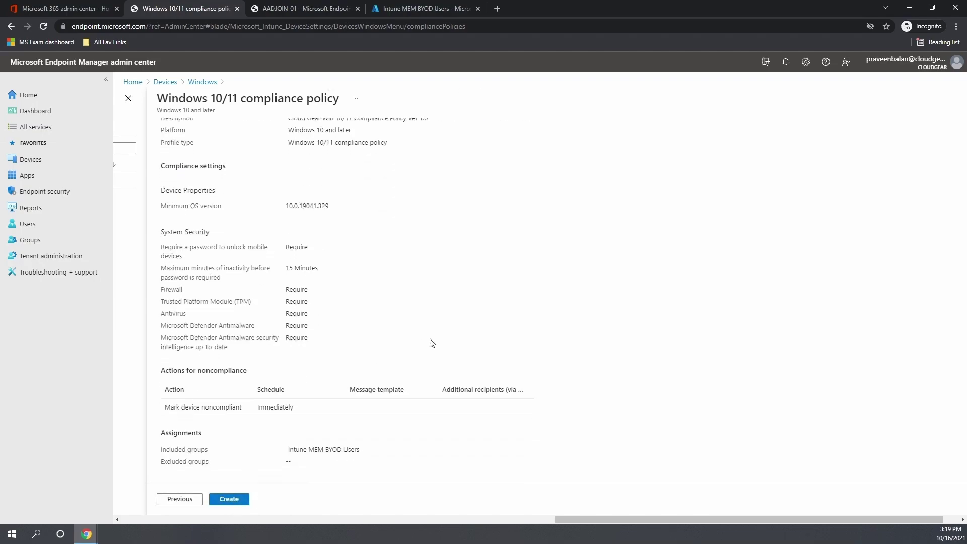
click(228, 499)
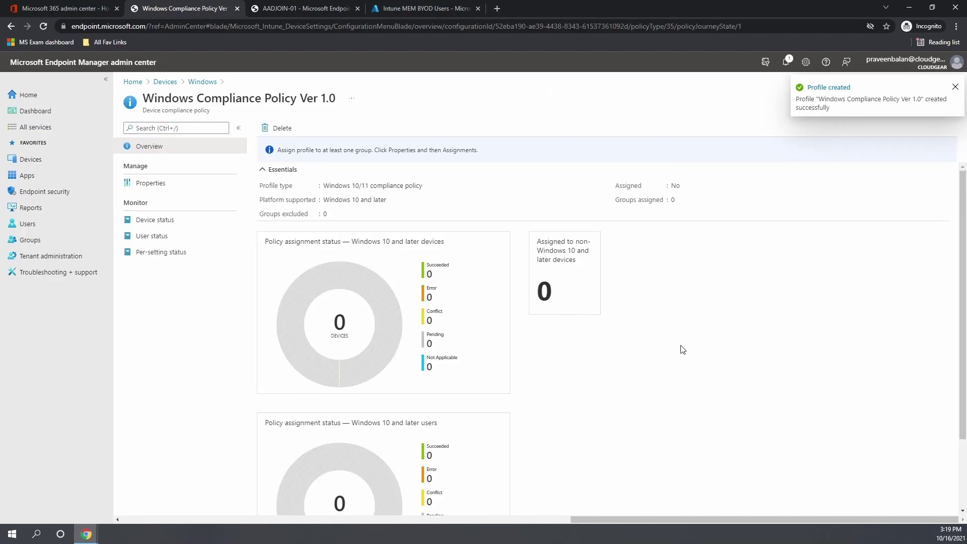
- Refresh AADJOIN-01's device compliance to confirm Windows Compliance Policy Ver 1.0 reports Compliant
click(954, 88)
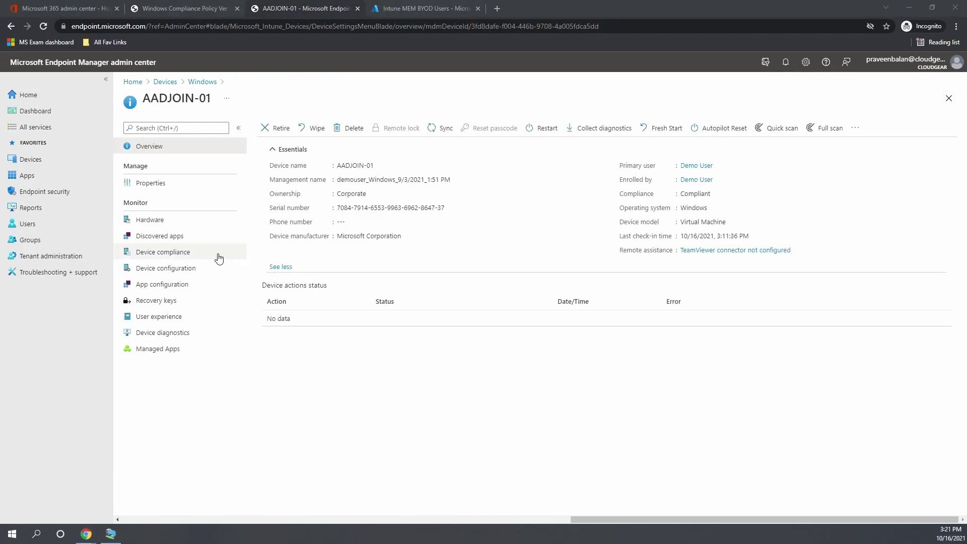
click(169, 257)
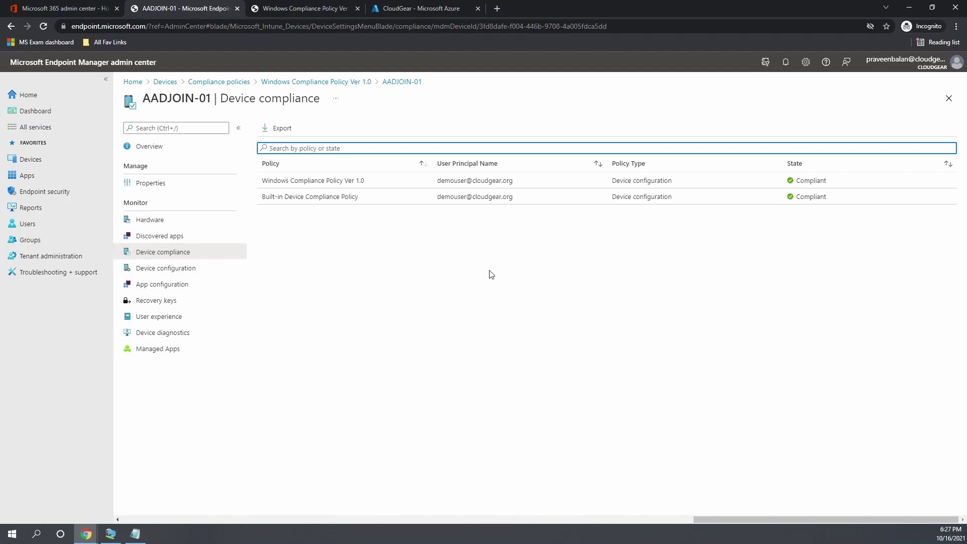
click(44, 27)
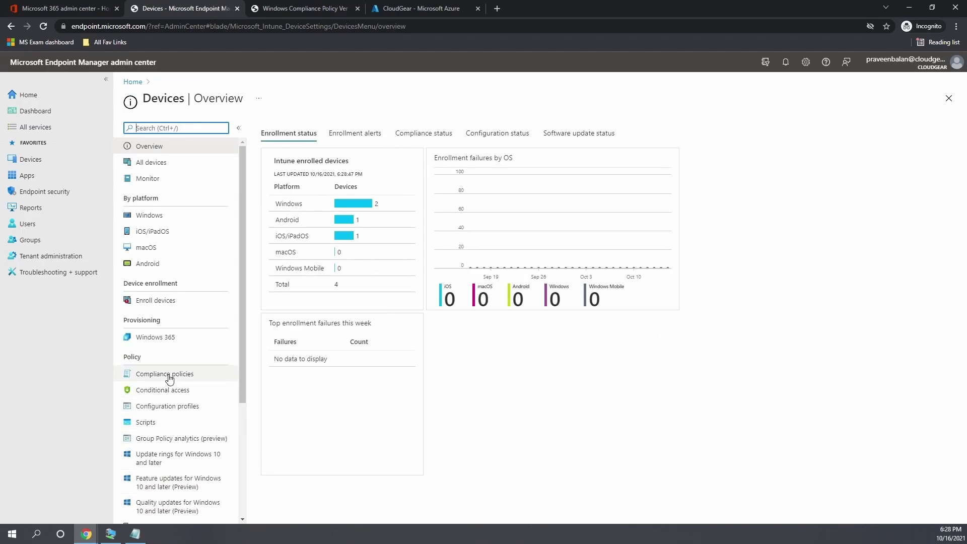
- Mark devices with no compliance policy assigned as Not Compliant in Compliance policy settings
click(169, 376)
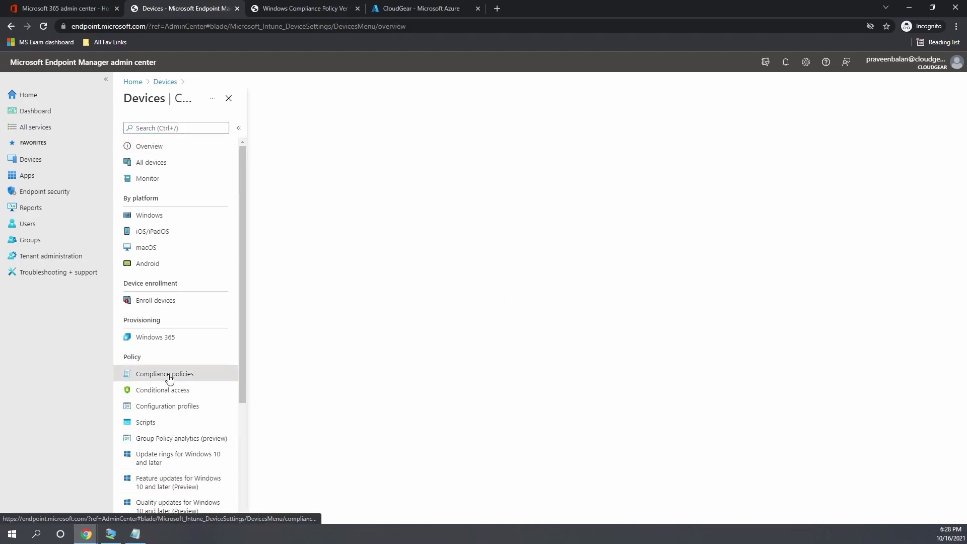
click(157, 212)
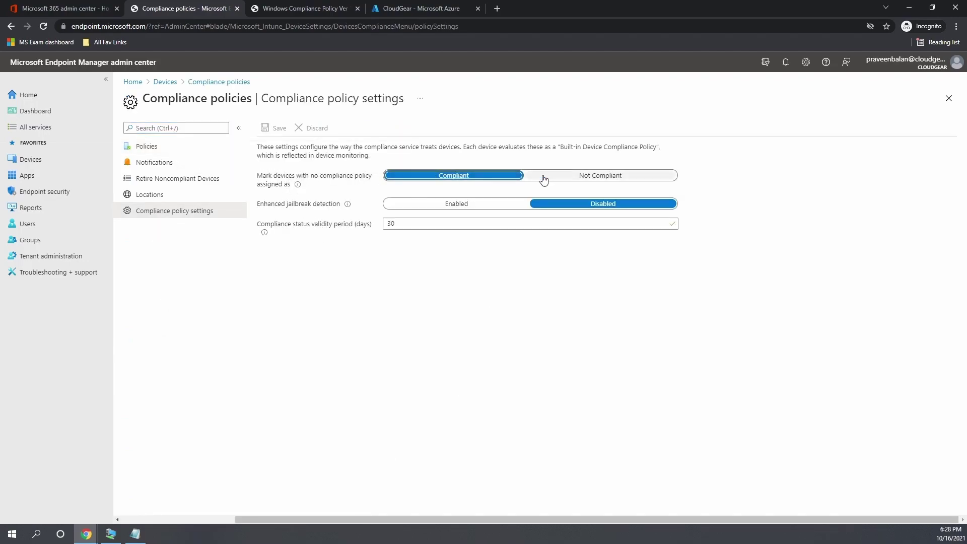
click(597, 178)
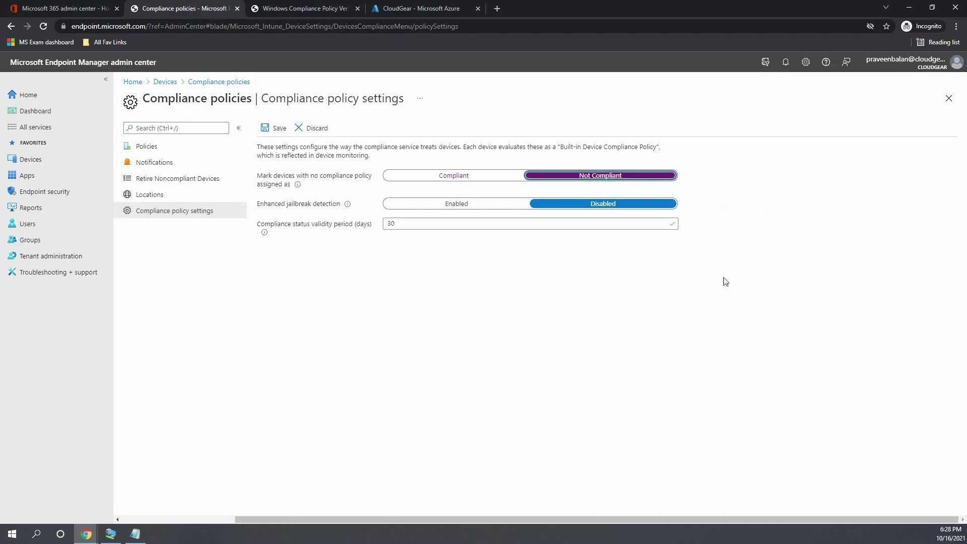
mouse_move(263, 234)
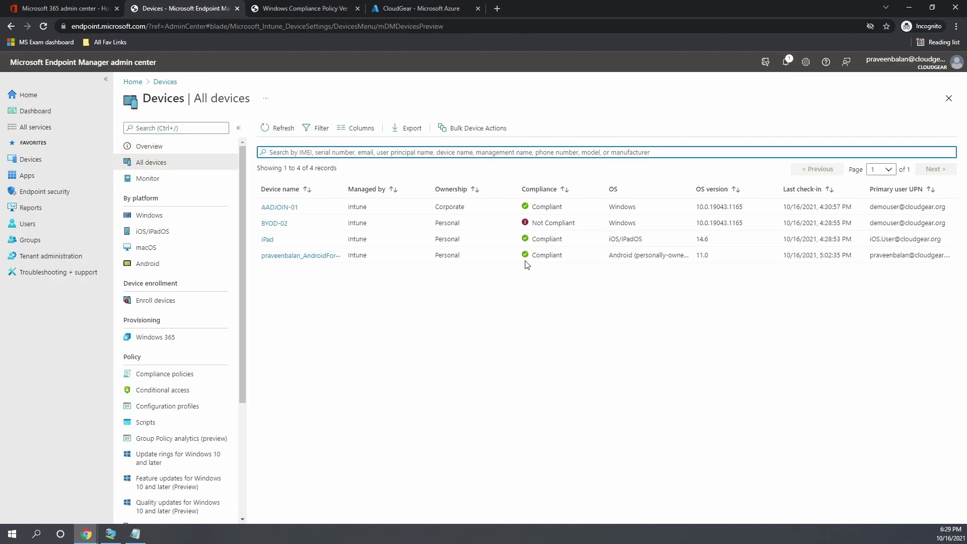
click(267, 240)
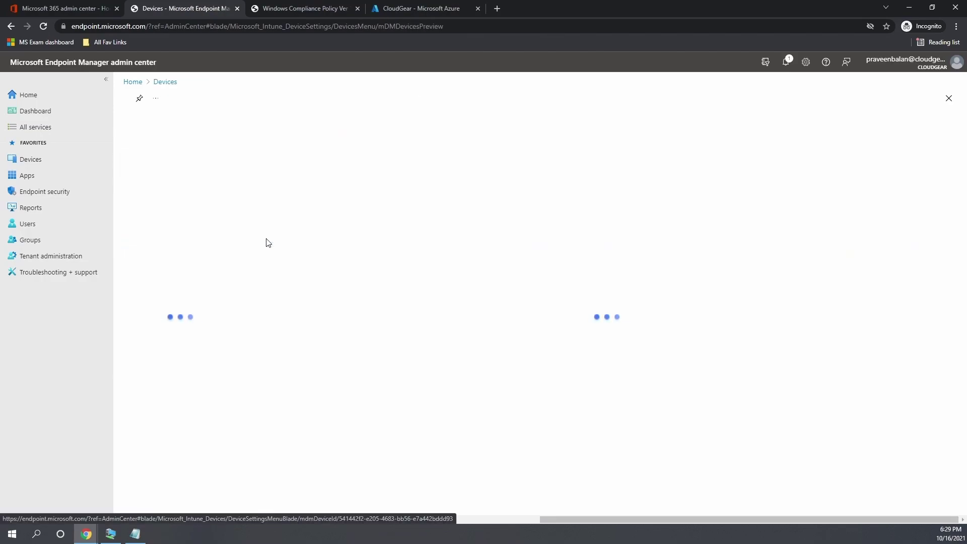
click(159, 256)
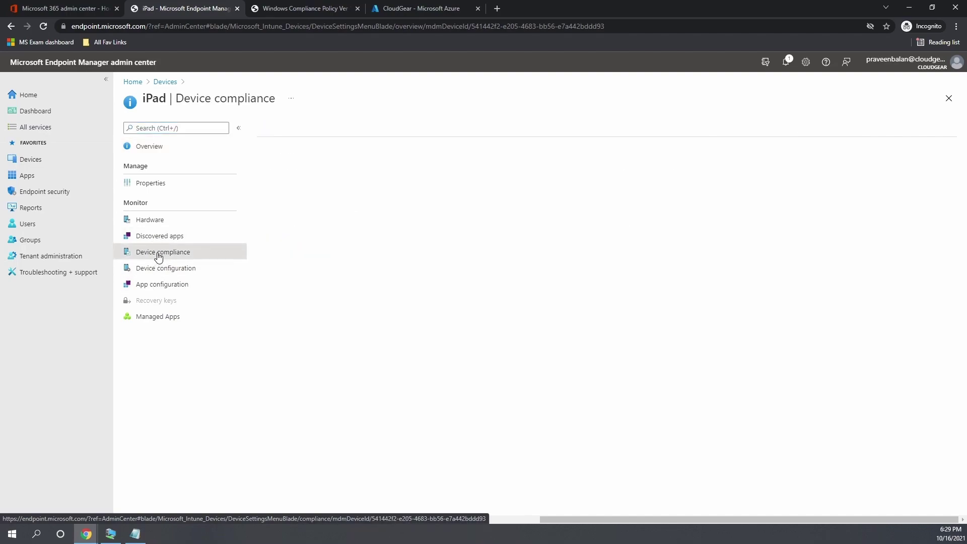
click(680, 184)
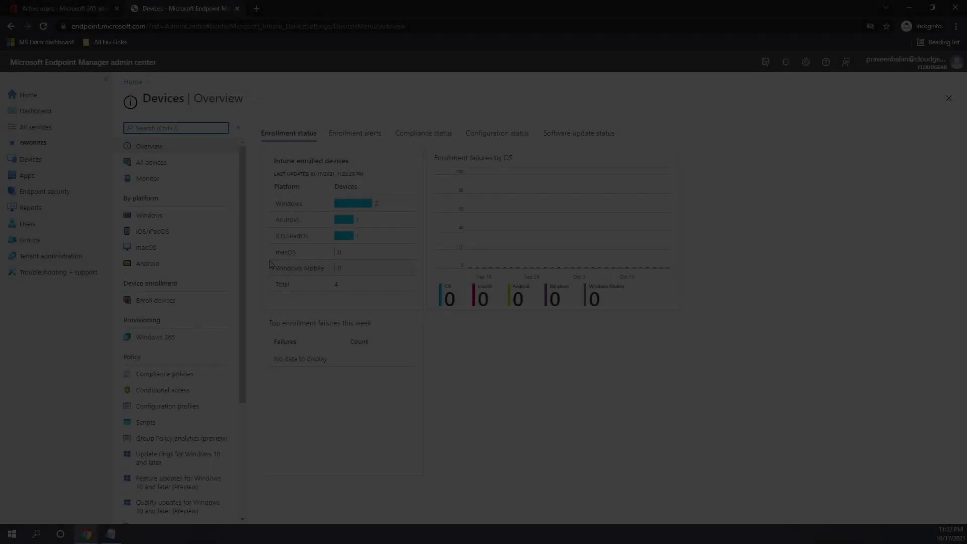
click(153, 167)
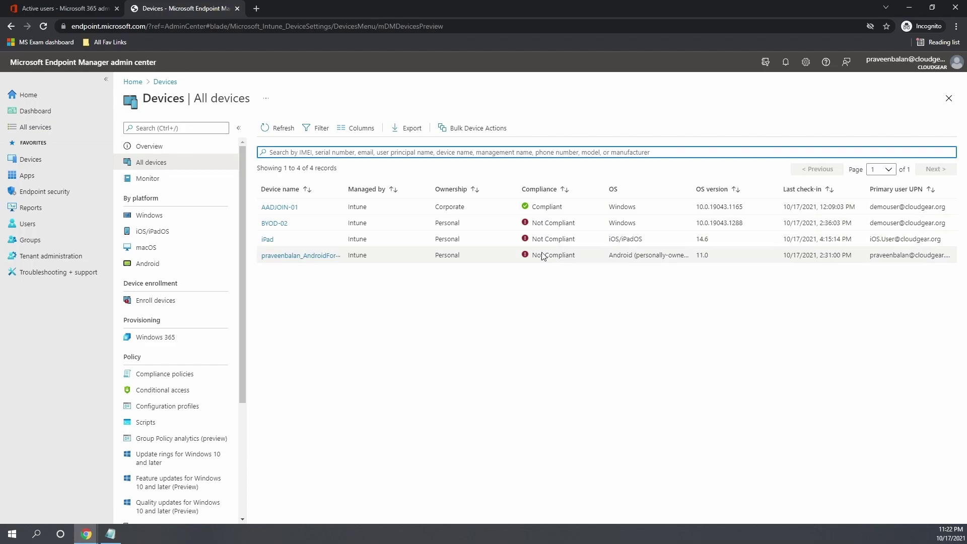
click(267, 239)
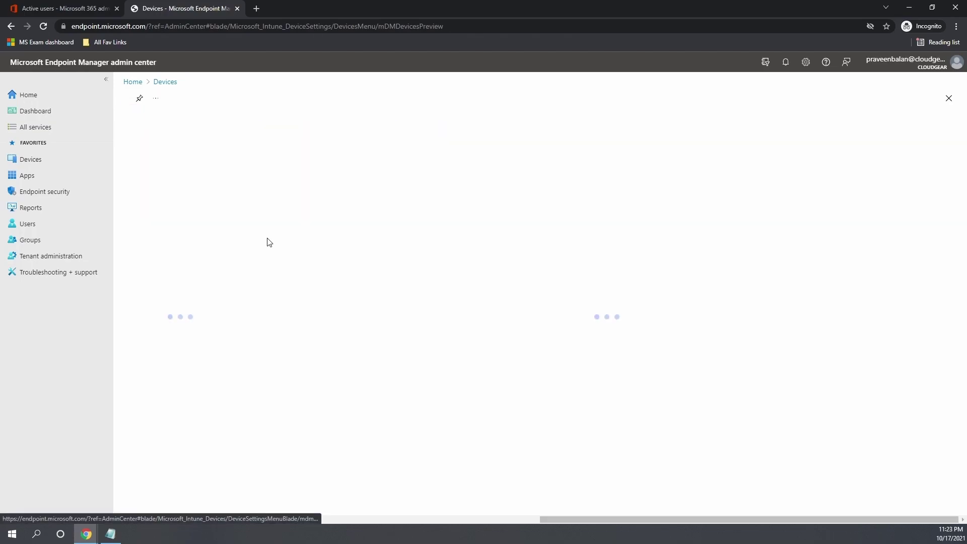
click(162, 252)
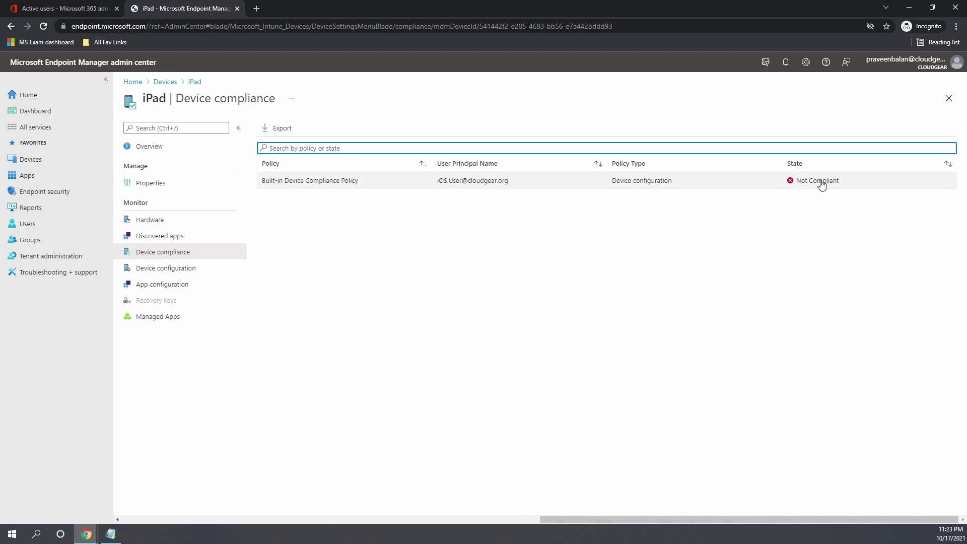
click(169, 82)
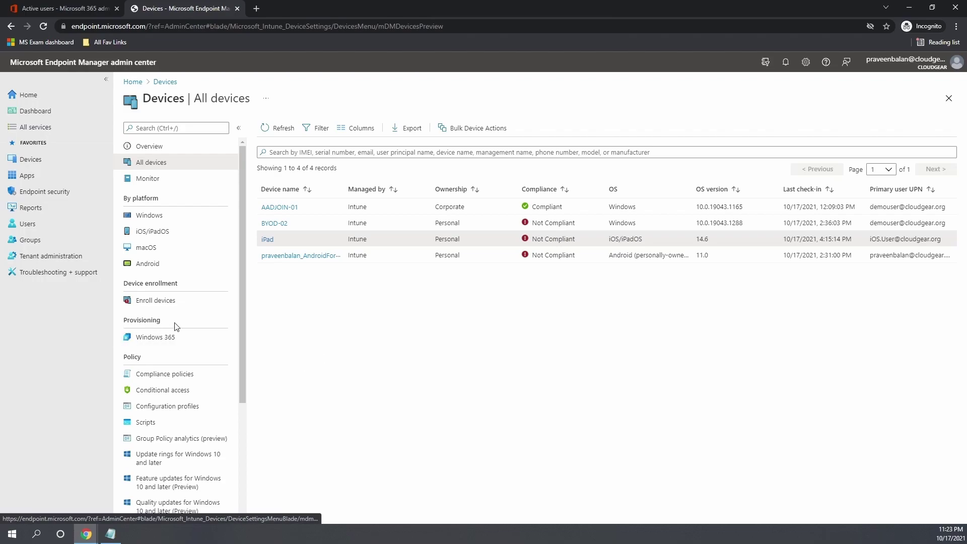
- Start a new Android compliance policy for the Android device administrator platform
click(150, 265)
click(169, 219)
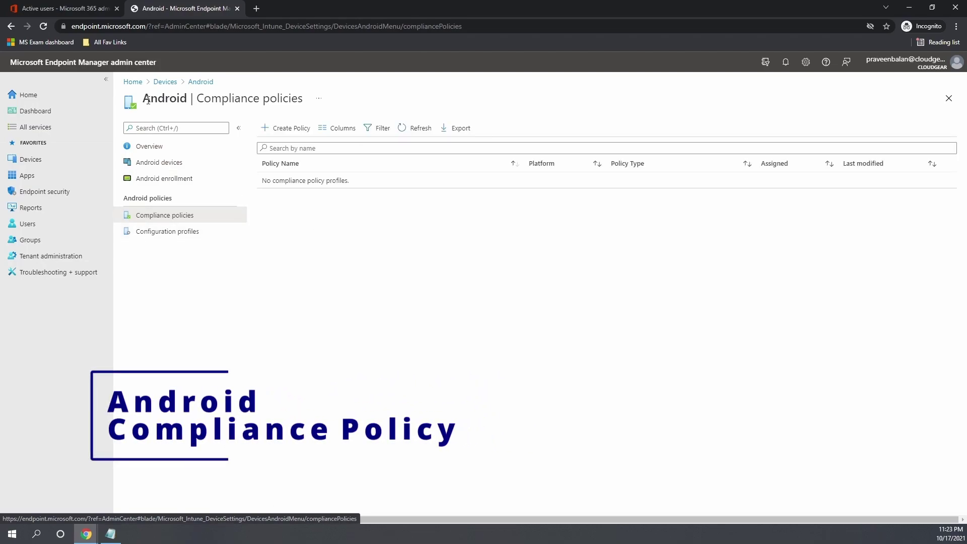
click(285, 129)
click(786, 131)
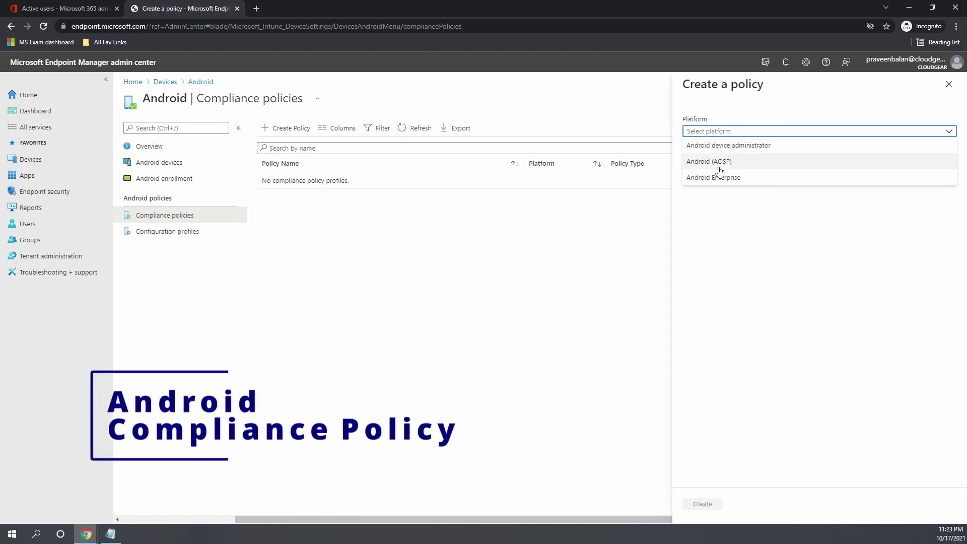
click(720, 147)
click(707, 505)
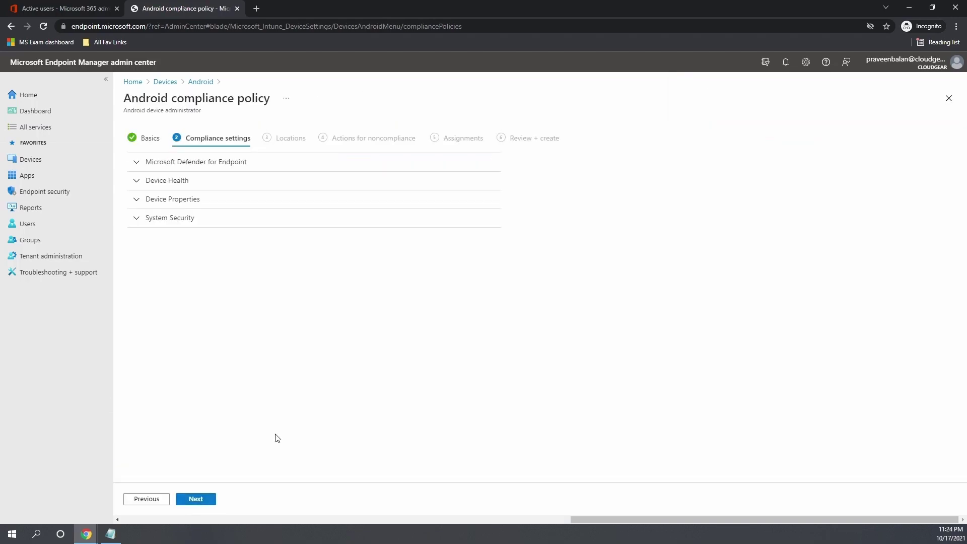
- Block rooted devices and require a minimum OS version of 10.0
click(173, 166)
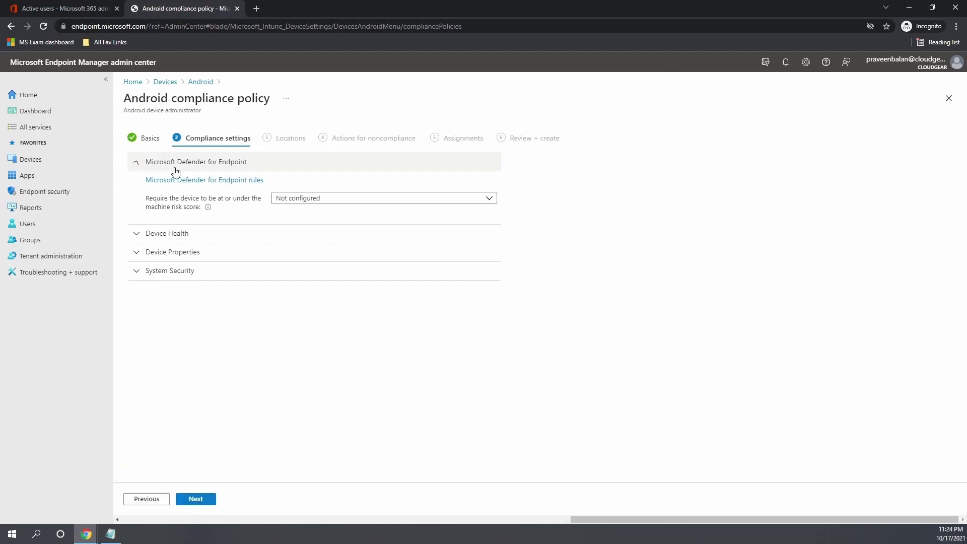
click(167, 234)
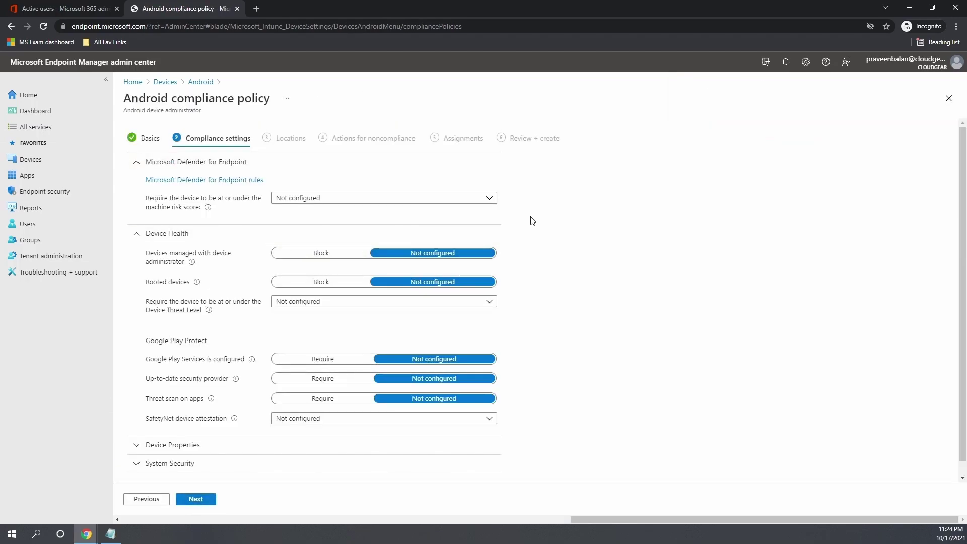
click(152, 443)
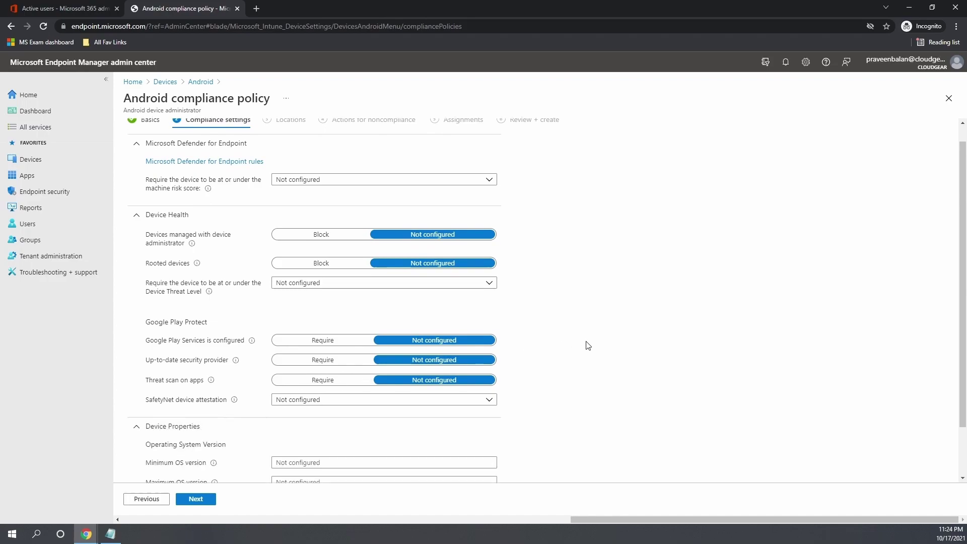
scroll(588, 346, down, 2)
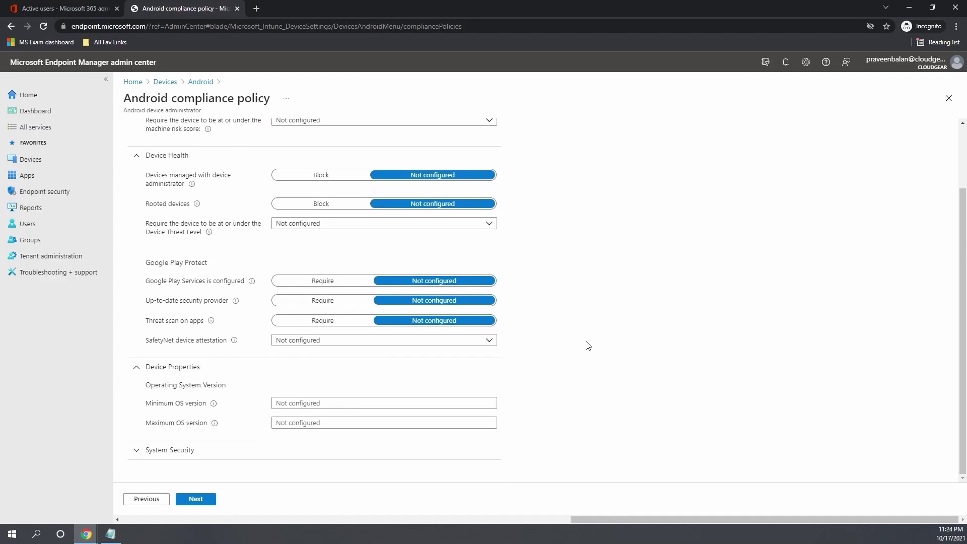
click(321, 203)
click(383, 403)
text(10.0)
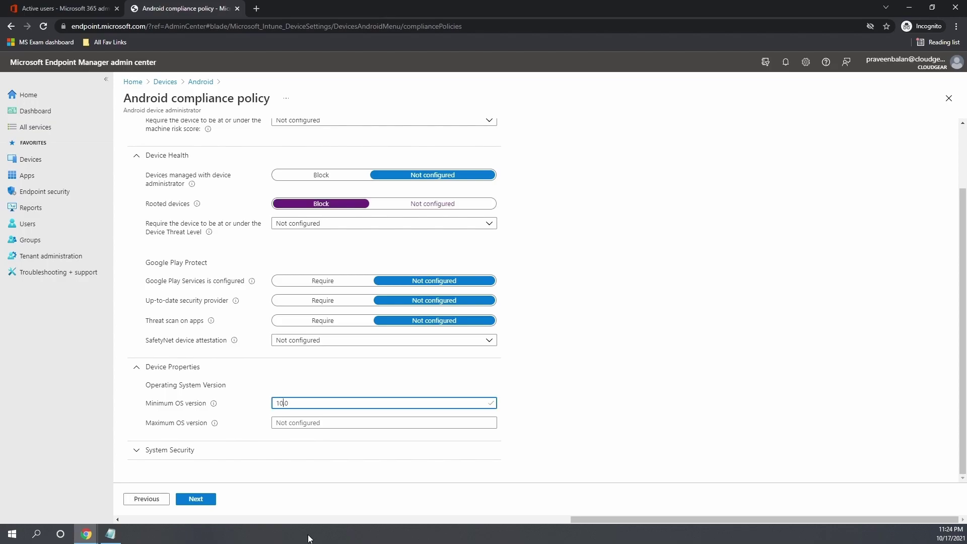
click(188, 445)
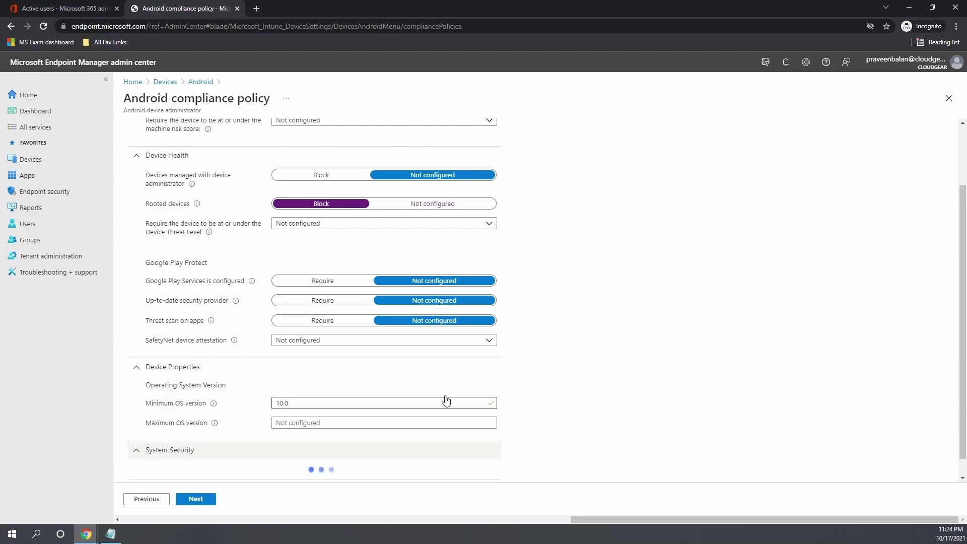
scroll(573, 367, down, 4)
scroll(187, 356, down, 6)
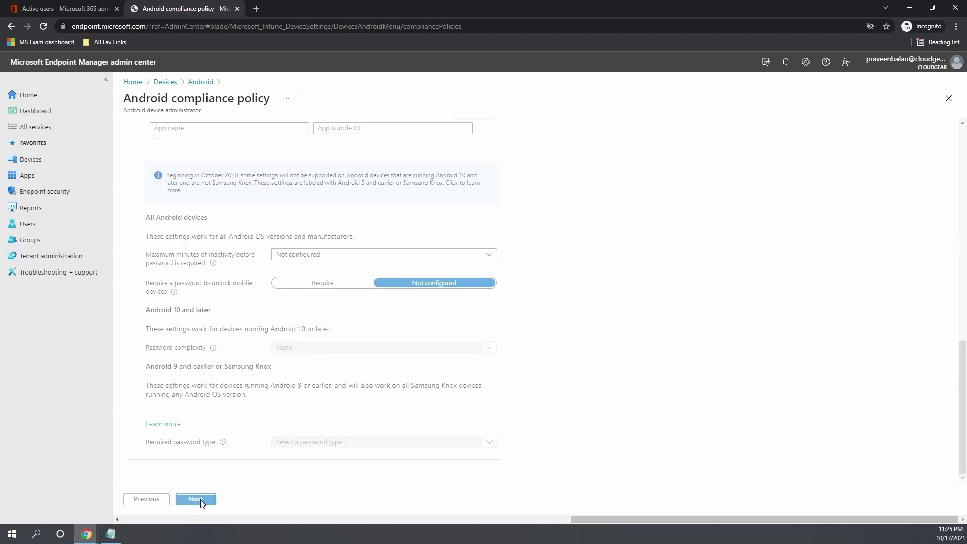
- Finish the wizard to create 'Demo Compliance Policy' and return to the Devices overview
click(196, 499)
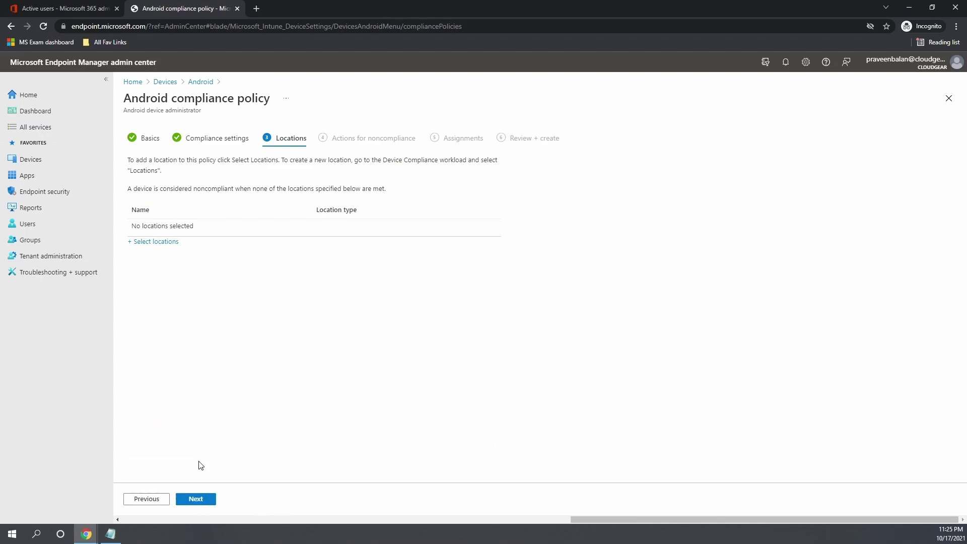
click(195, 498)
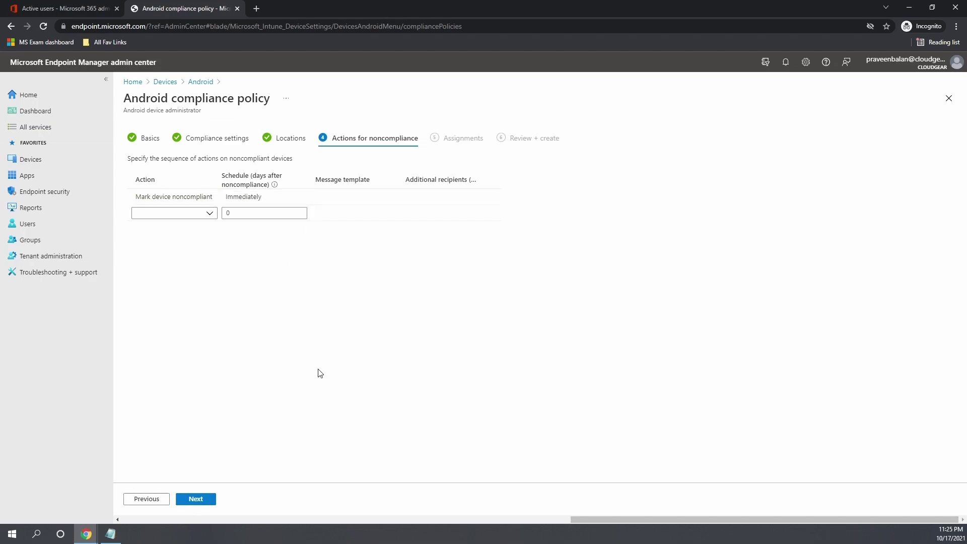
click(190, 499)
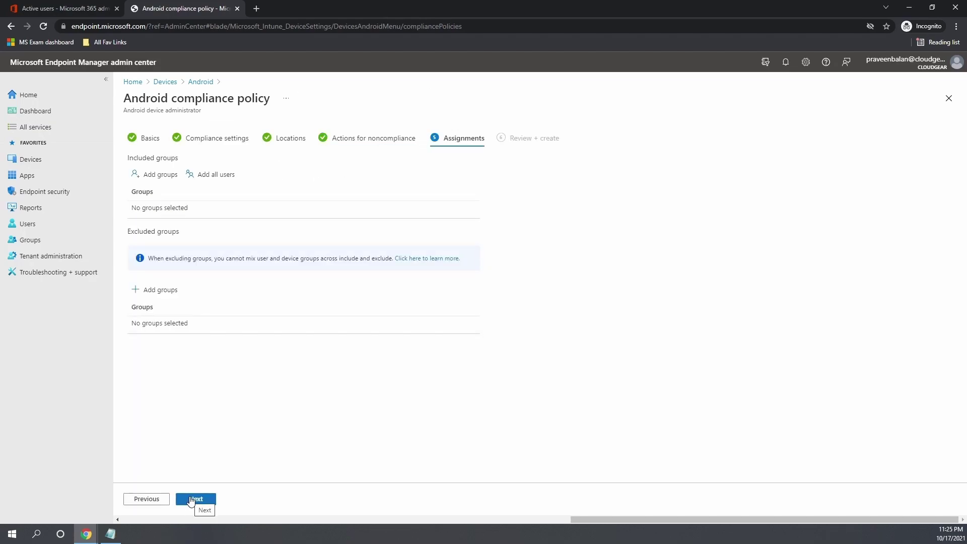
click(192, 499)
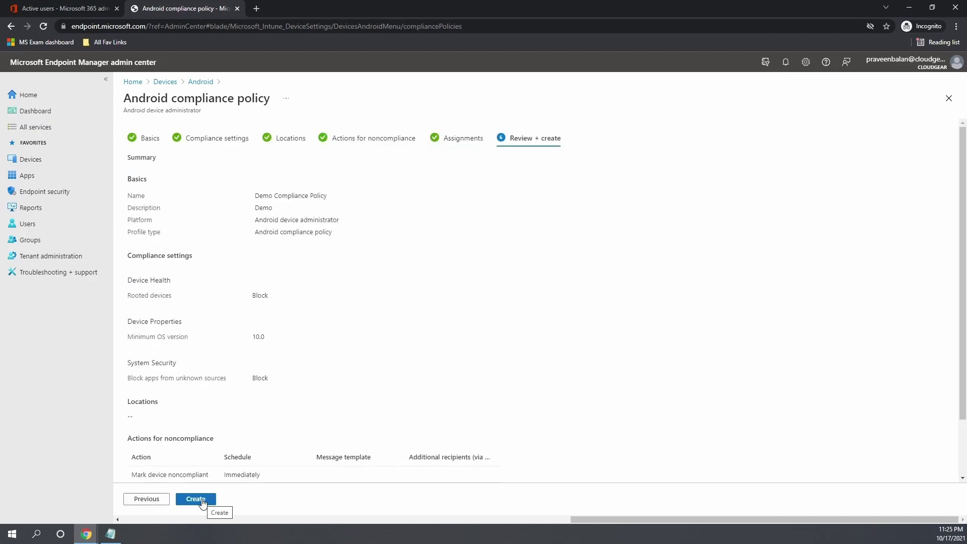
click(201, 499)
click(166, 83)
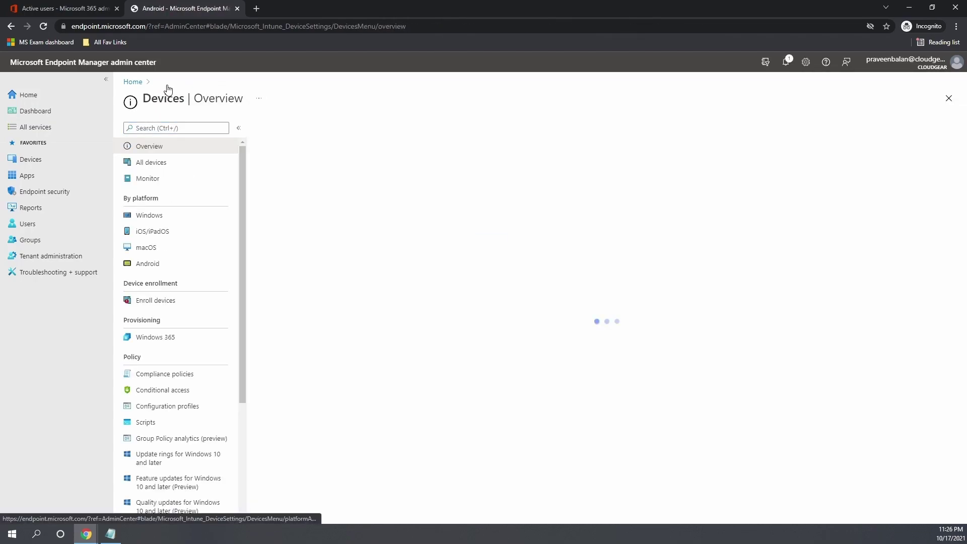
- Start a new iOS/iPadOS compliance policy named 'Demo iOS iPAD Compliance'
click(146, 231)
click(165, 202)
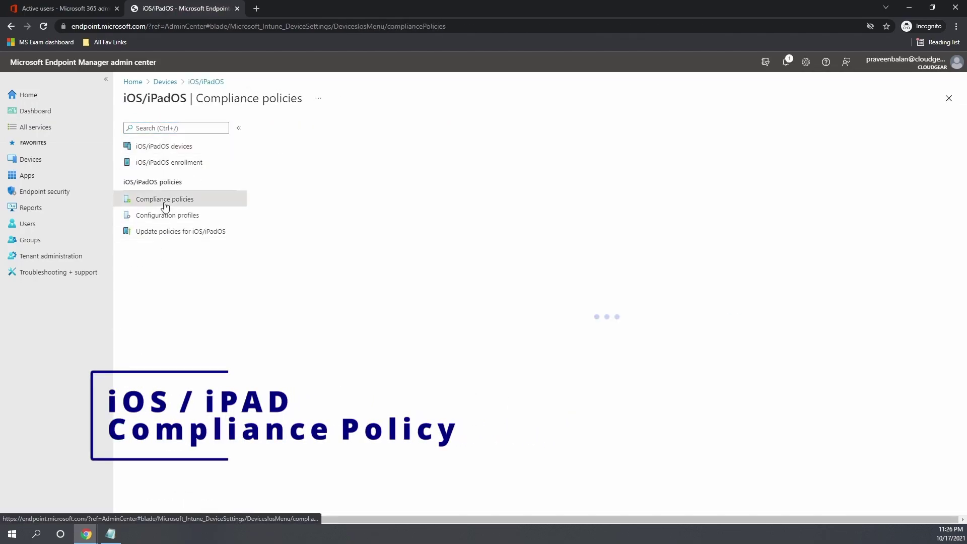
click(285, 128)
click(702, 503)
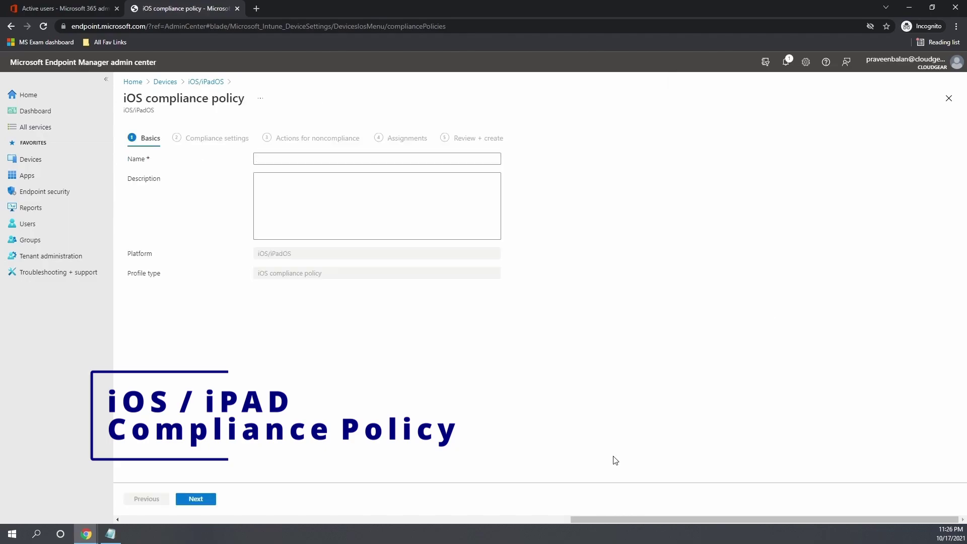
text(Demo iOS iPAD Compliance)
- Require a password to unlock devices in the iOS compliance settings
click(196, 499)
click(153, 161)
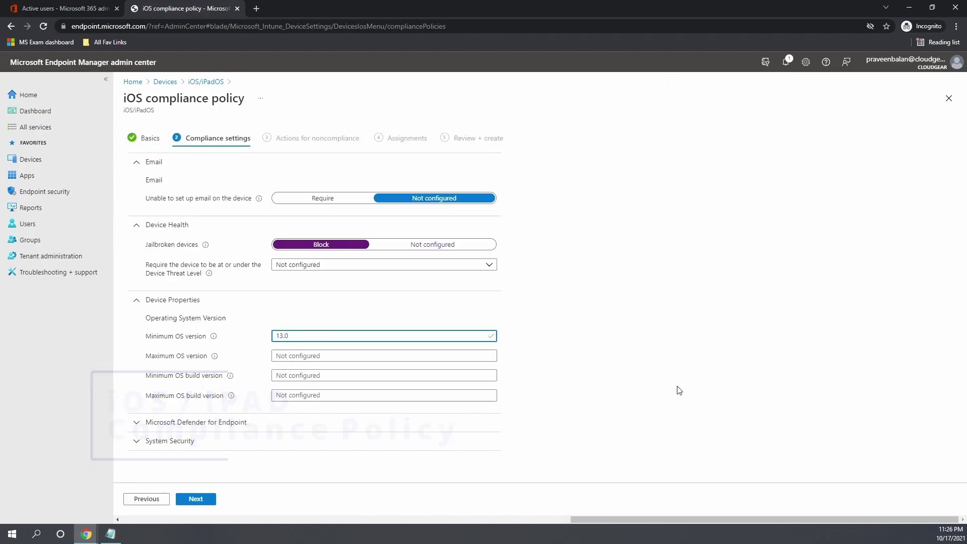
click(282, 440)
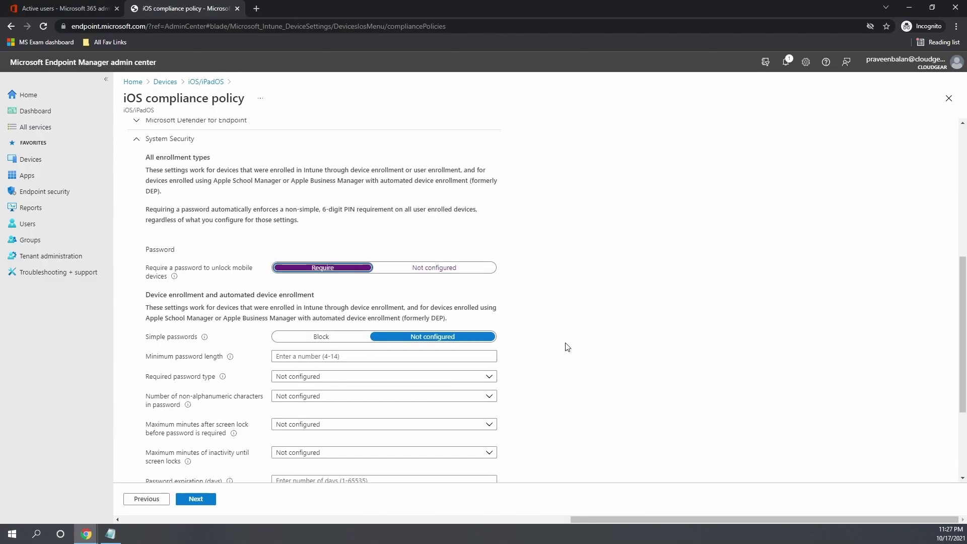
scroll(568, 347, down, 3)
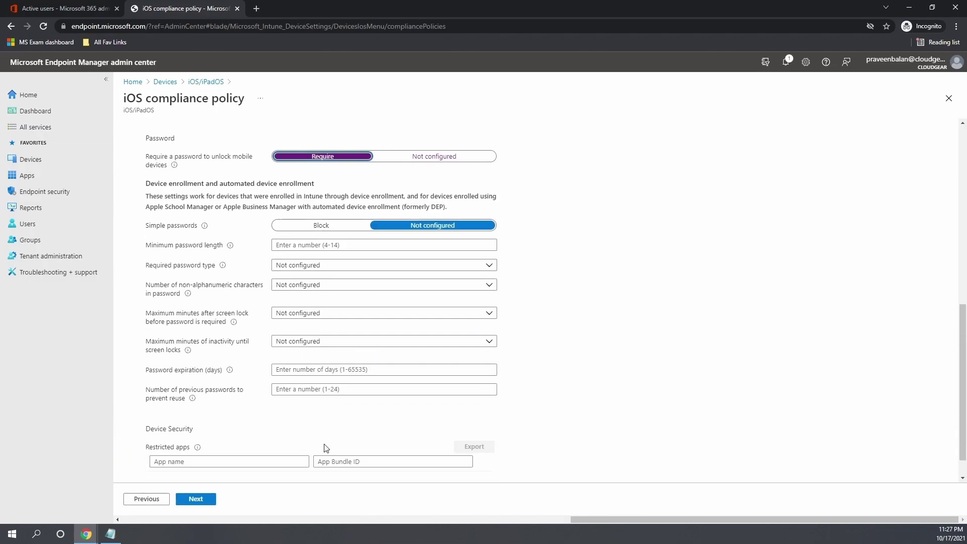
- Complete the remaining wizard steps to create the iOS policy, then view all devices
click(195, 499)
click(199, 501)
click(203, 504)
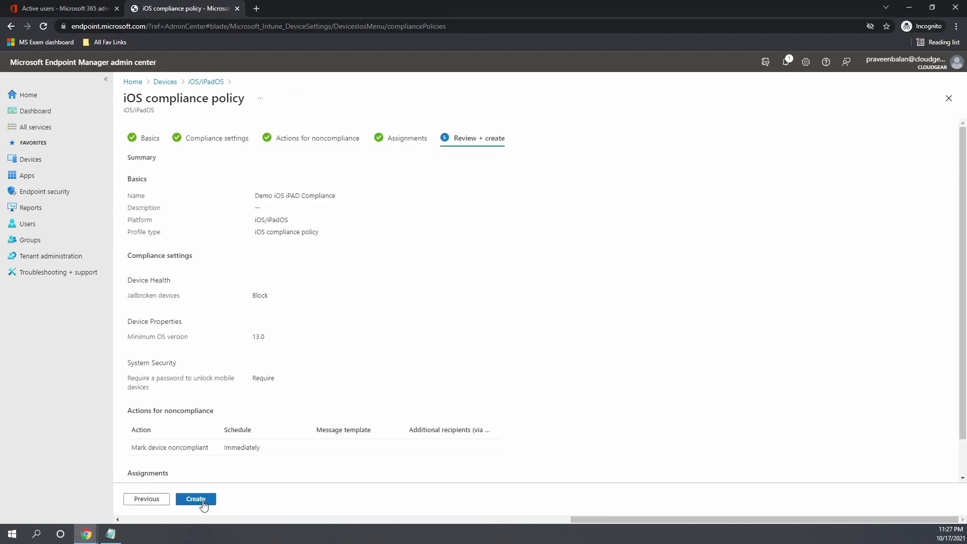
click(204, 504)
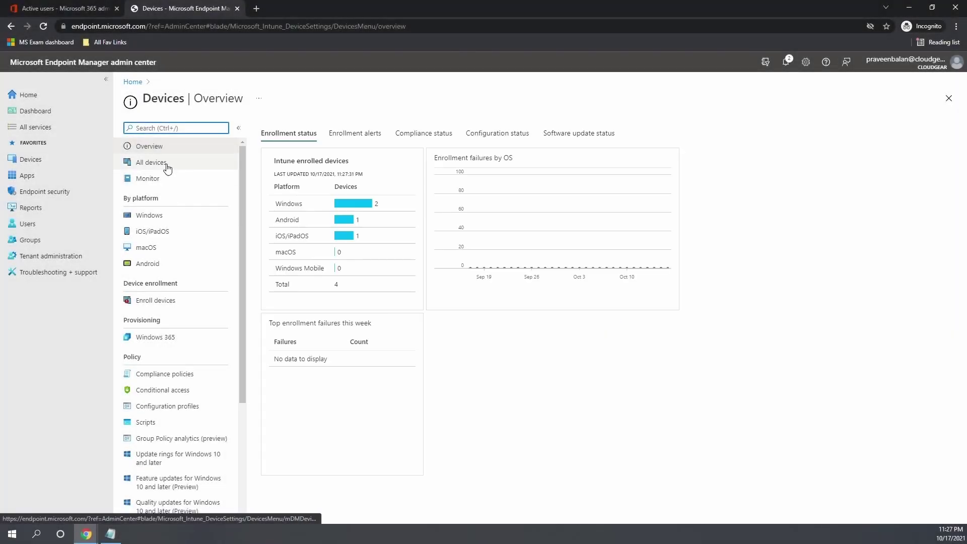
click(166, 163)
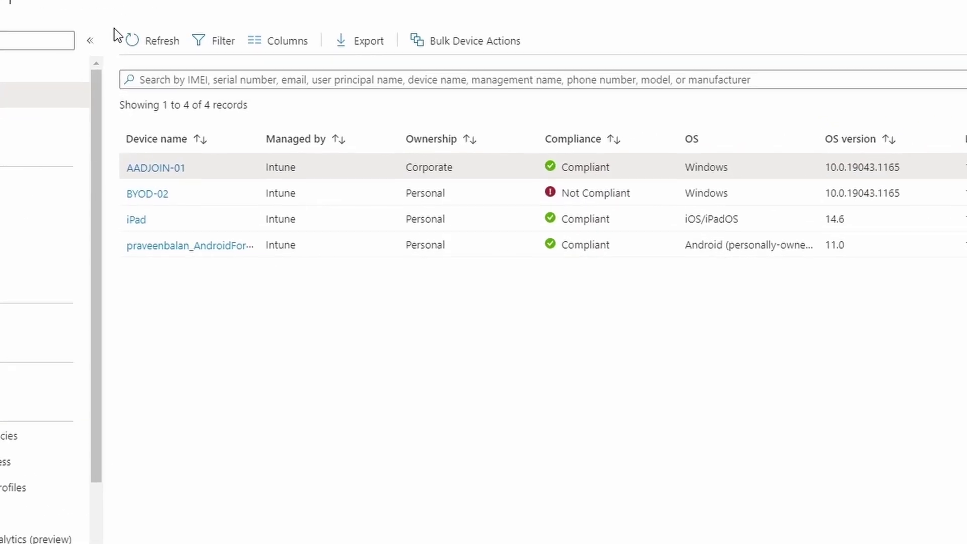
- Refresh All devices so AADJOIN-01, iPad and Android show Compliant, BYOD-02 Not Compliant
click(269, 130)
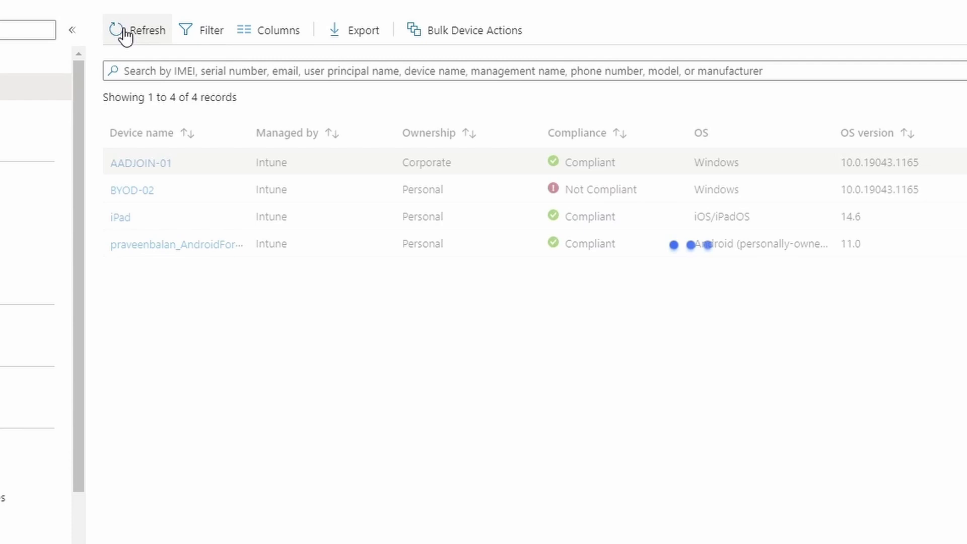